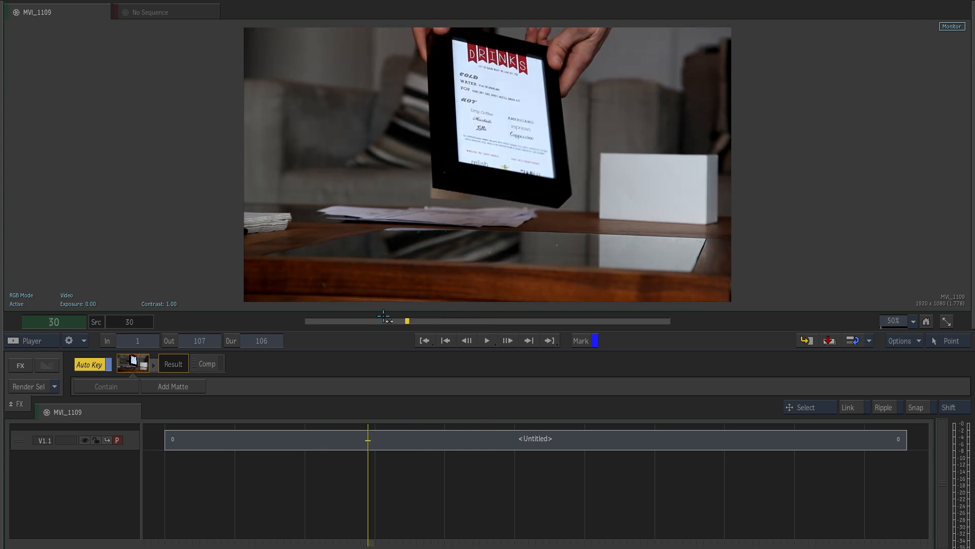
- Scrub through the MVI_1109 clip between about frames 30 and 57 and examine the menu text in the picture frame up close
scroll(518, 238, "up", 3)
left_click_drag(516, 238, 527, 213)
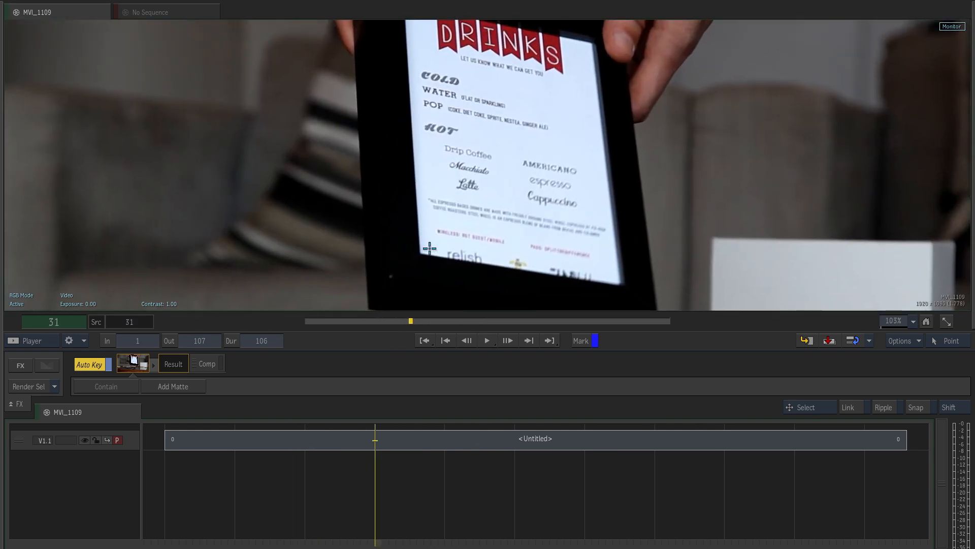
mouse_move(411, 321)
left_mouse_down()
mouse_move(370, 321)
mouse_move(435, 321)
mouse_move(324, 320)
mouse_move(599, 319)
mouse_move(403, 283)
mouse_move(428, 305)
mouse_move(420, 300)
left_mouse_up()
left_click_drag(512, 229, 480, 219)
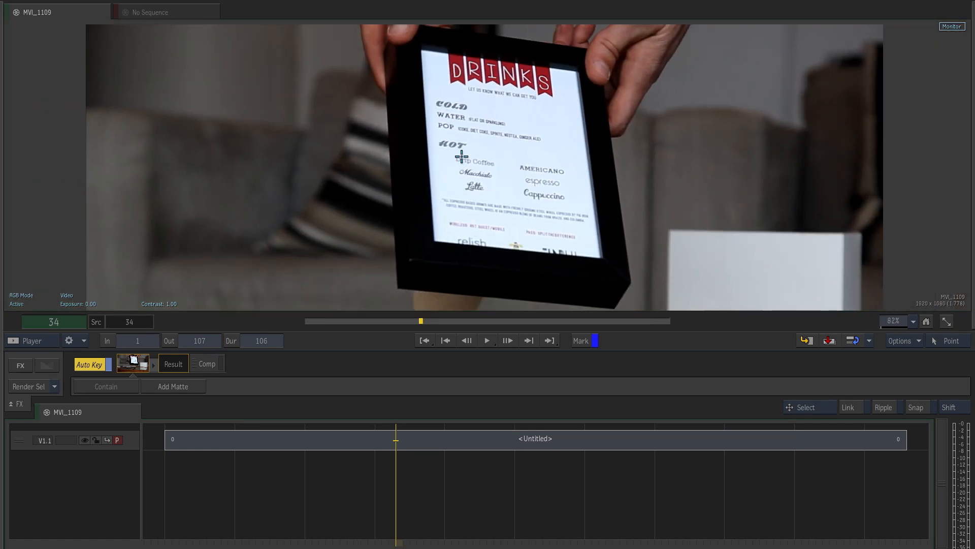
left_click_drag(391, 320, 424, 317)
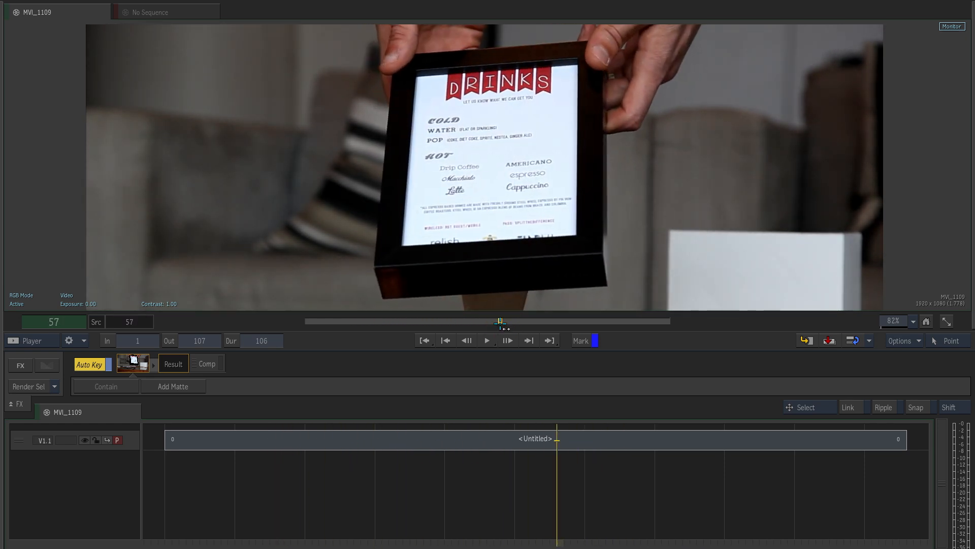
left_click_drag(500, 321, 494, 297)
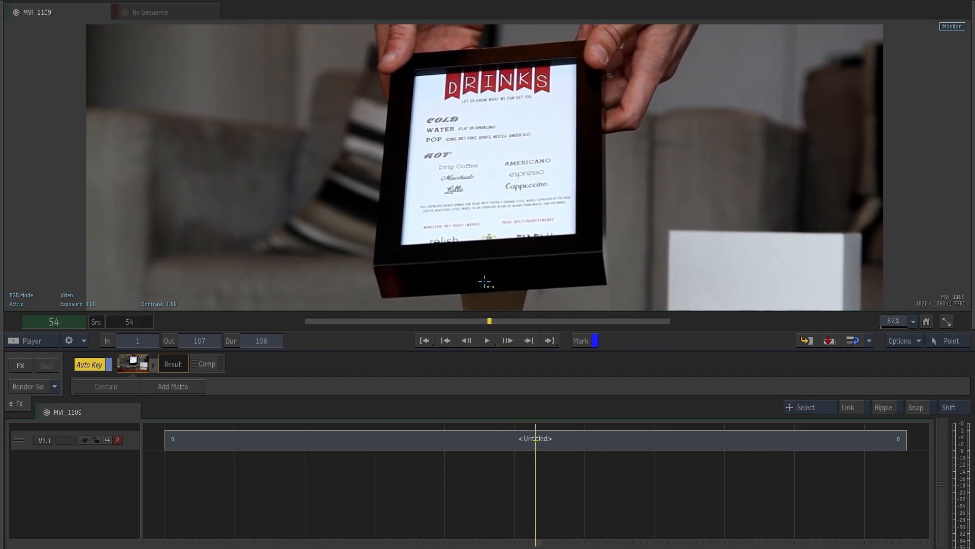
left_click_drag(535, 223, 476, 209)
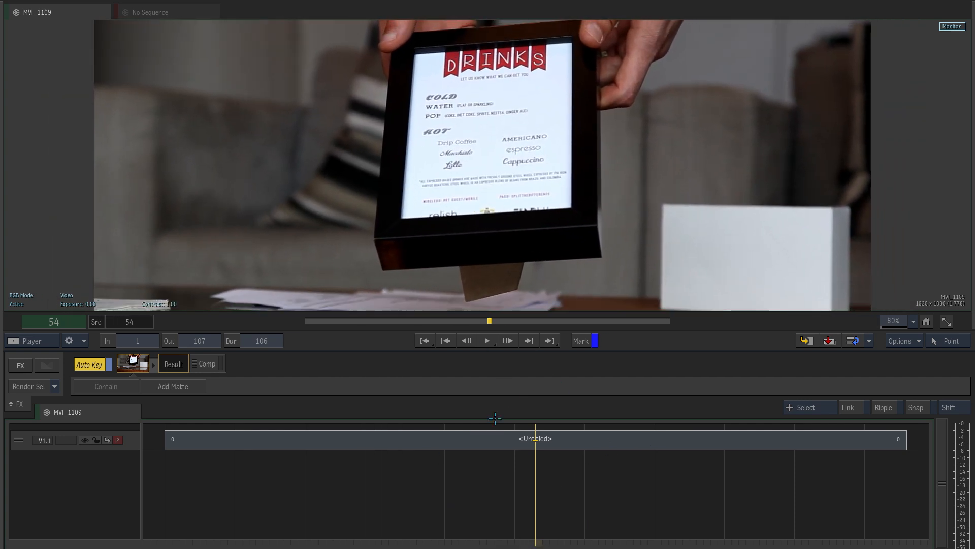
- Create a Batch FX on the timeline clip and move the source clip node away from the BFX output node
left_click(408, 440)
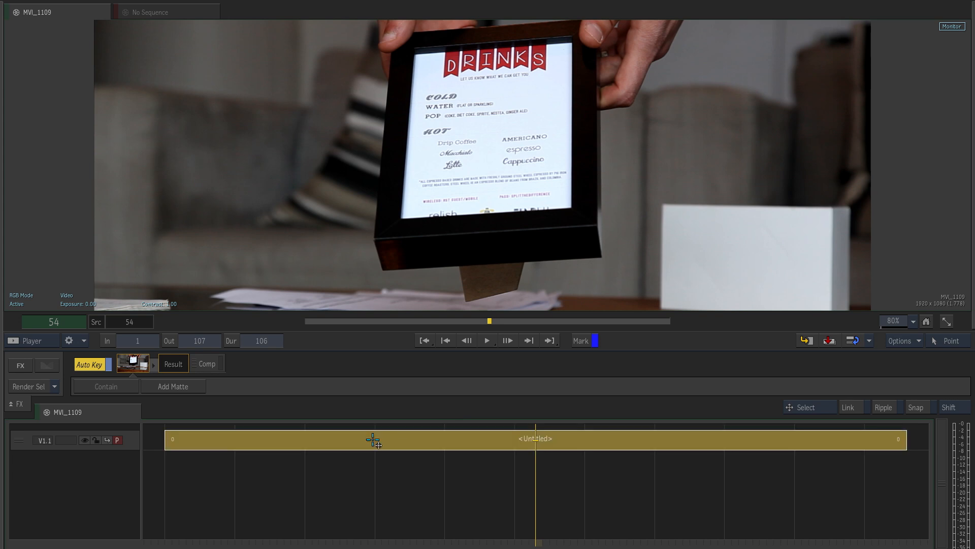
left_click(20, 366)
left_click(78, 376)
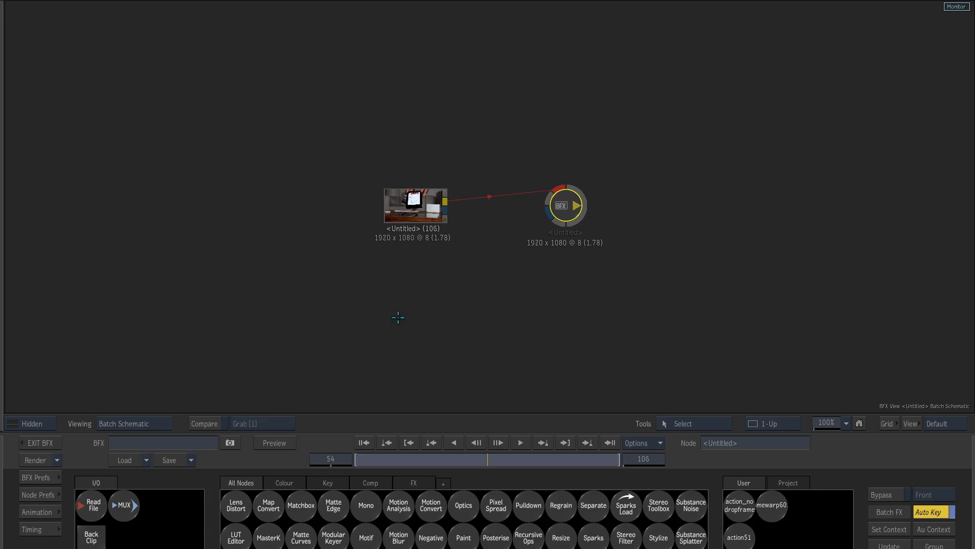
left_click_drag(442, 258, 299, 248)
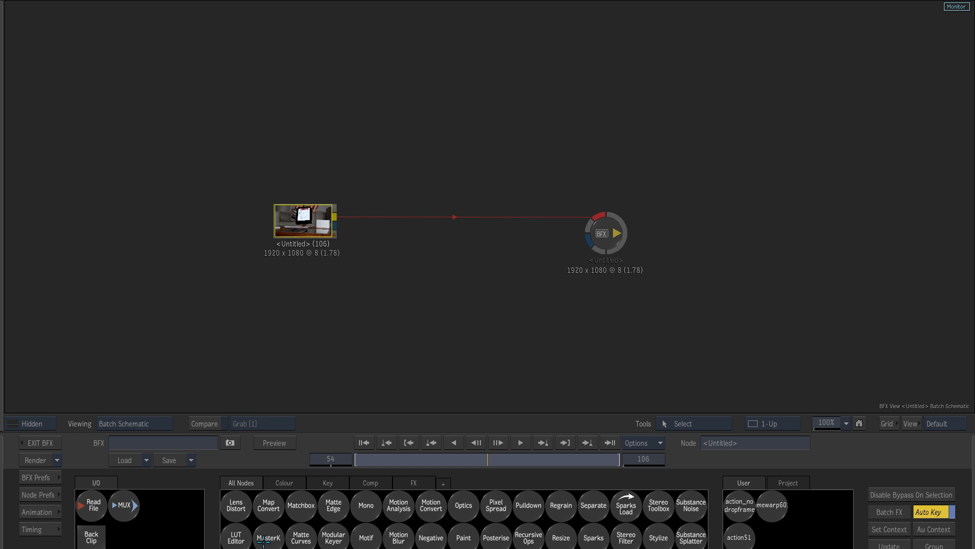
- Add an Action node with the clip as its background, open it and frame the drinks menu in the result view
scroll(263, 540, "up", 5)
left_click_drag(267, 538, 428, 279)
double_click(429, 279)
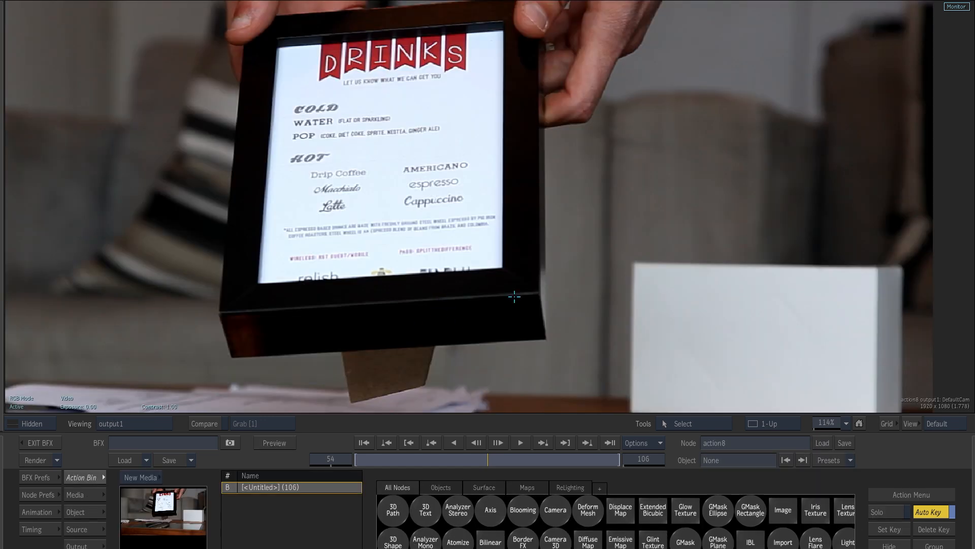
left_click_drag(491, 326, 508, 347)
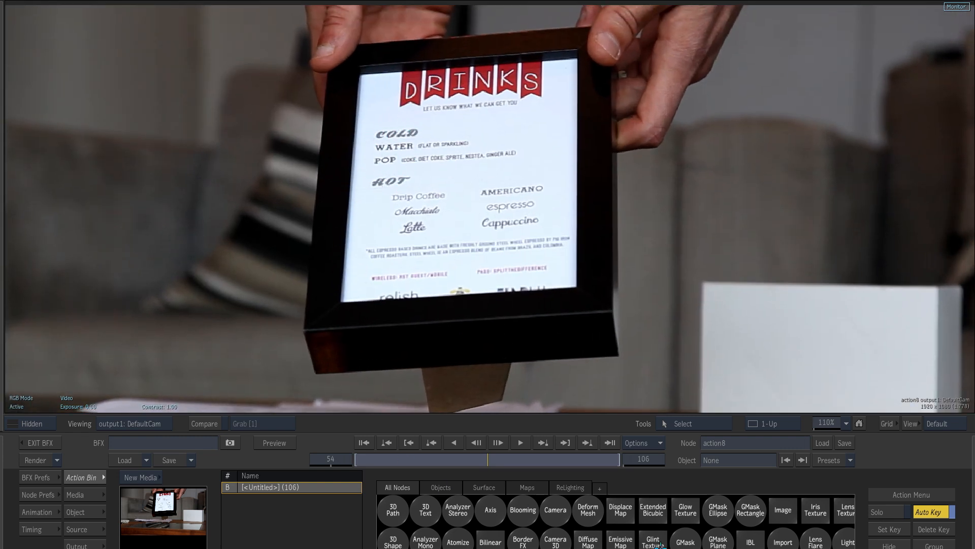
- Add a GMask inside the Action and draw a closed freehand shape around the menu text from COLD to HOT
key("F4")
left_click_drag(681, 542, 541, 224)
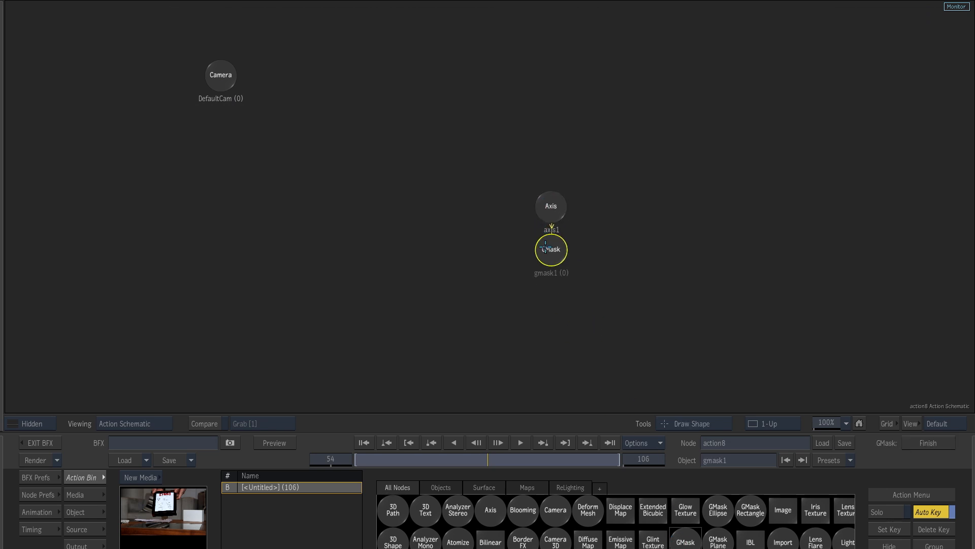
key("F4")
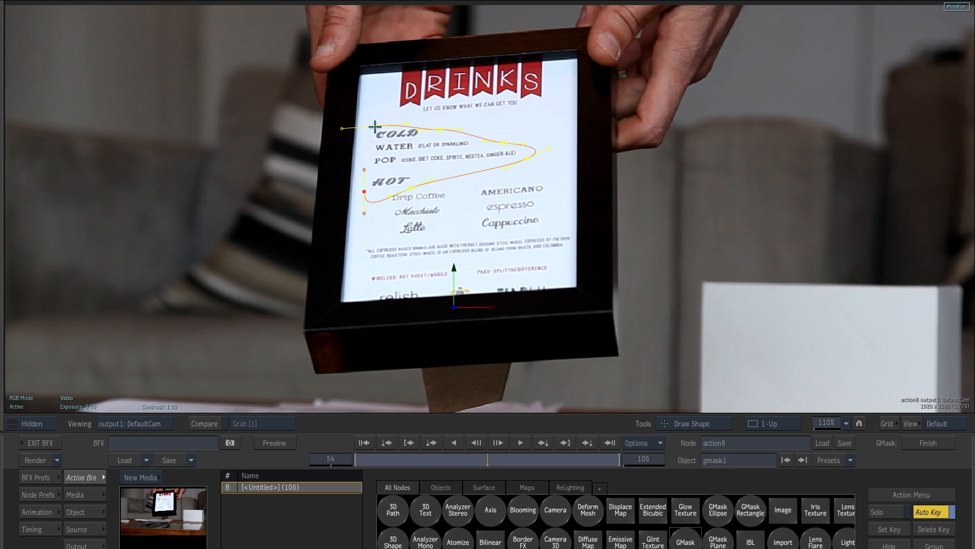
left_click(375, 127)
- Shape track the mask through the clip and scrub around frame 54 to check that it follows the menu
left_click(64, 512)
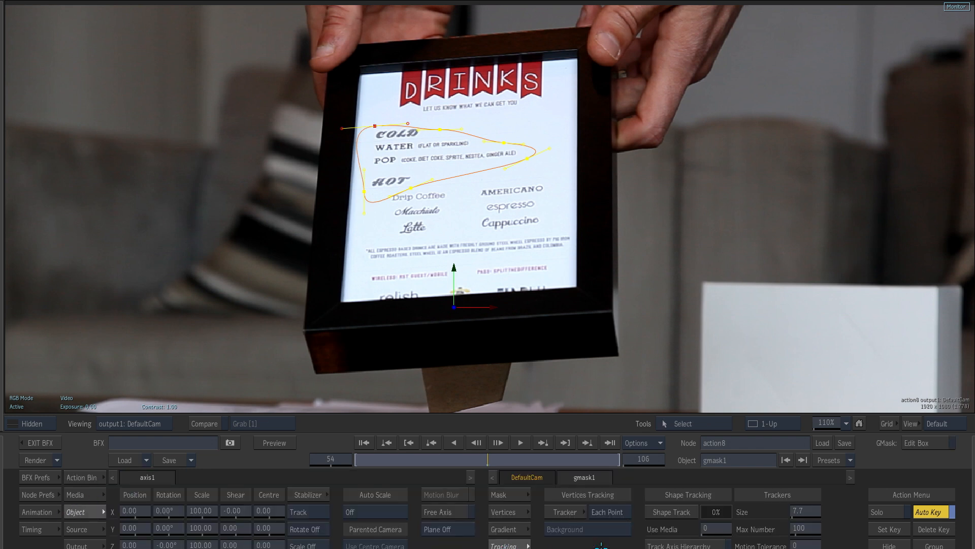
left_click(657, 511)
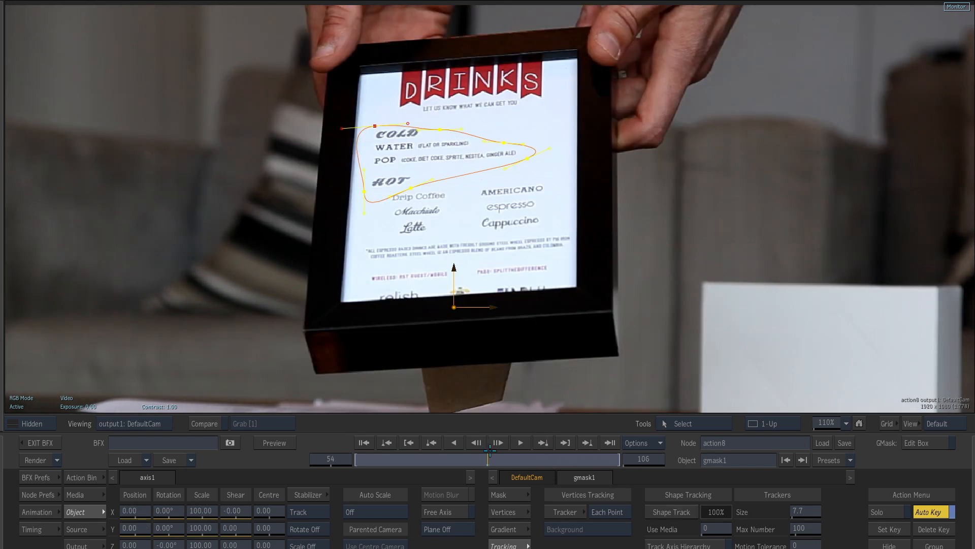
mouse_move(488, 459)
left_mouse_down()
mouse_move(422, 463)
mouse_move(488, 466)
left_mouse_up()
left_click(653, 517)
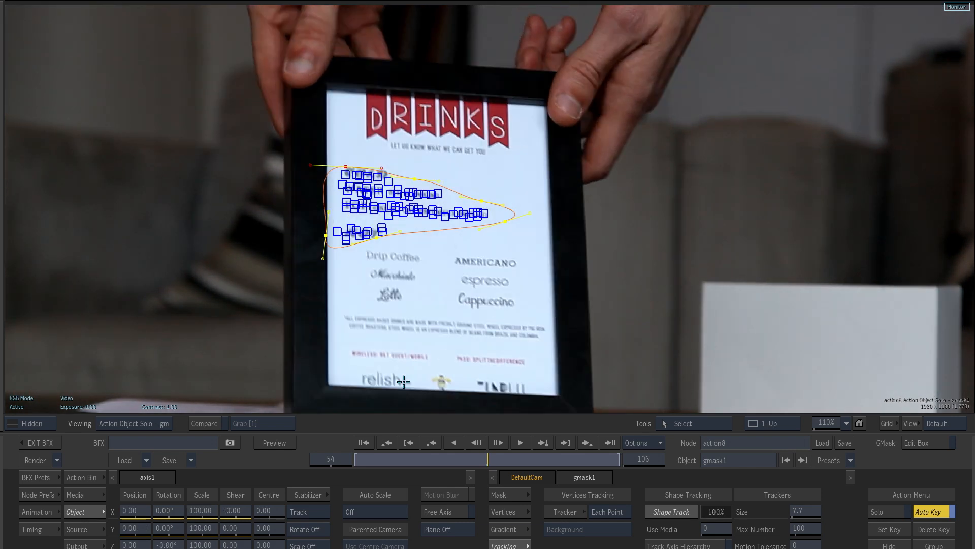
mouse_move(482, 459)
left_mouse_down()
mouse_move(420, 459)
mouse_move(488, 460)
left_mouse_up()
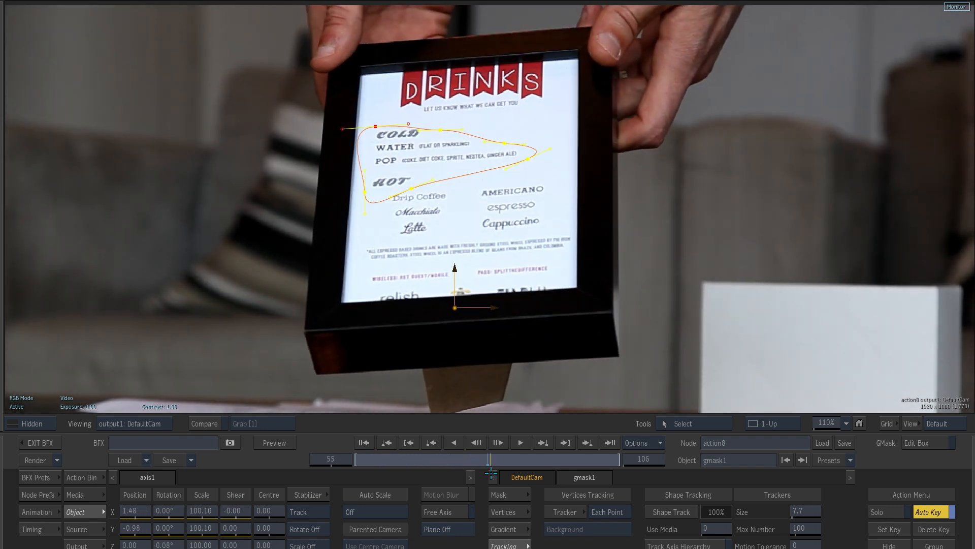
left_click_drag(450, 289, 461, 267)
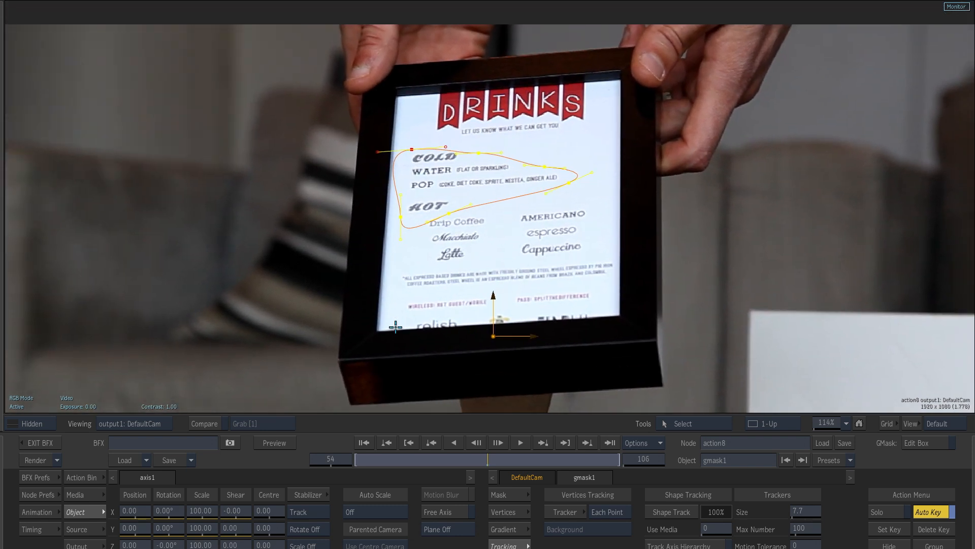
- Add a MUX node fed by the source clip in the batch schematic and freeze it at frame 54
mouse_move(2, 478)
left_click_drag(411, 329, 380, 308)
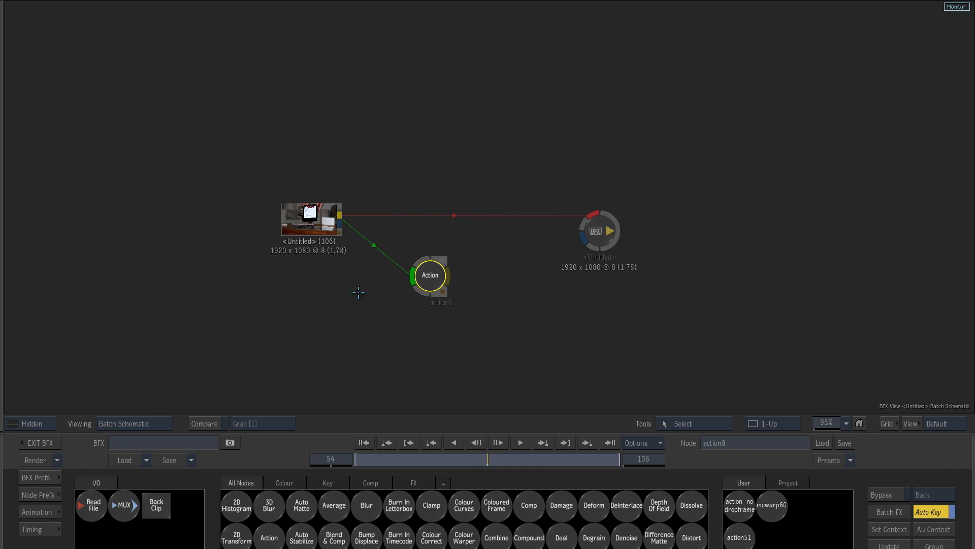
left_click_drag(309, 218, 225, 212)
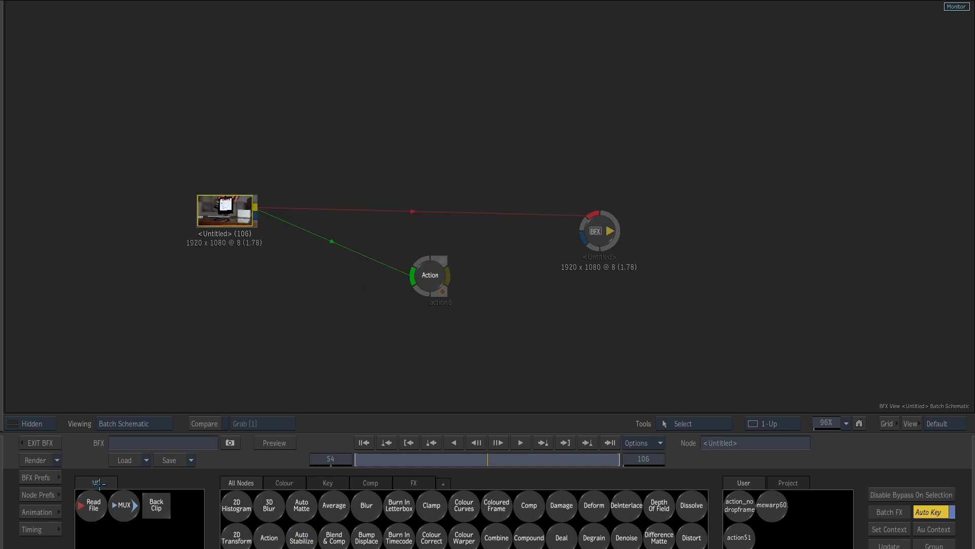
left_click_drag(124, 504, 296, 311)
double_click(296, 312)
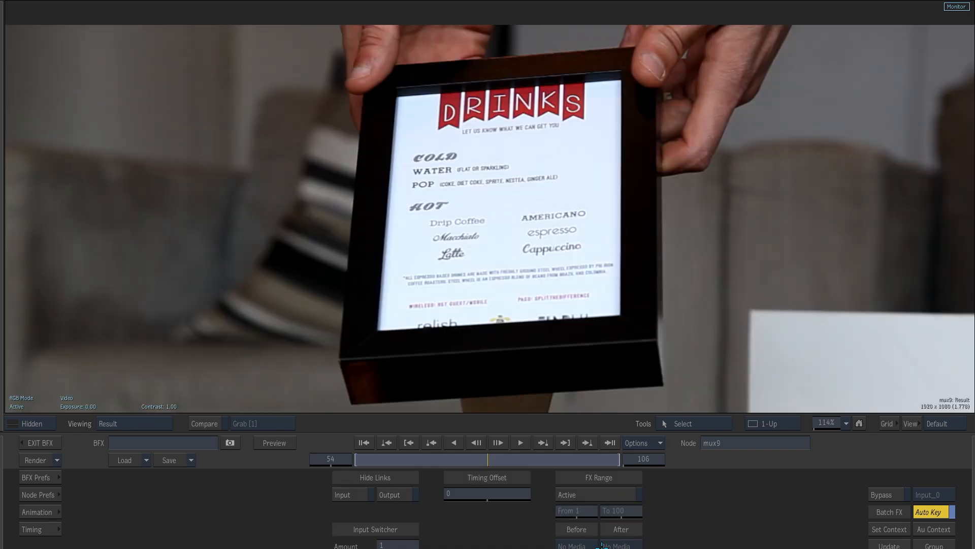
left_click(577, 547)
mouse_move(0, 452)
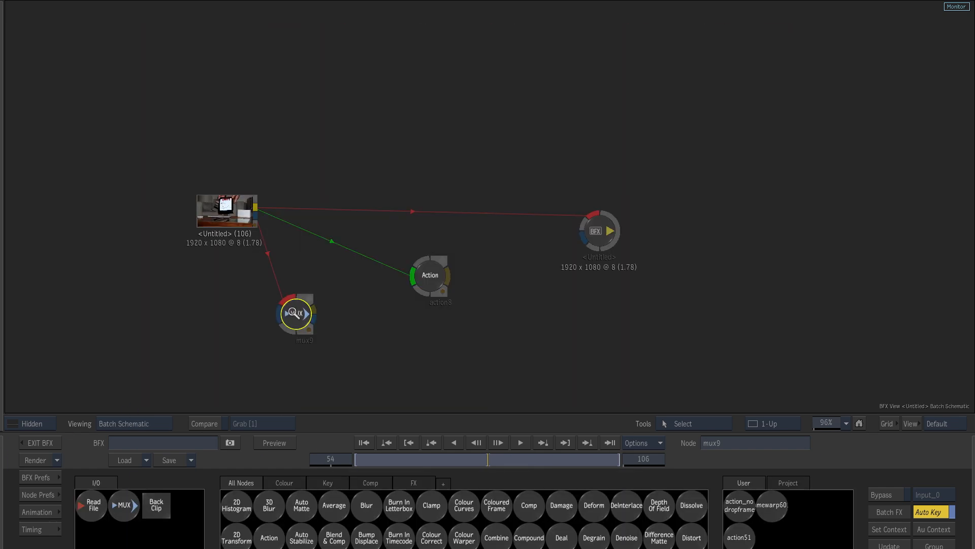
- Add a Paint node after the MUX node and open it for painting
left_click_drag(293, 313, 279, 332)
scroll(509, 528, "down", 3)
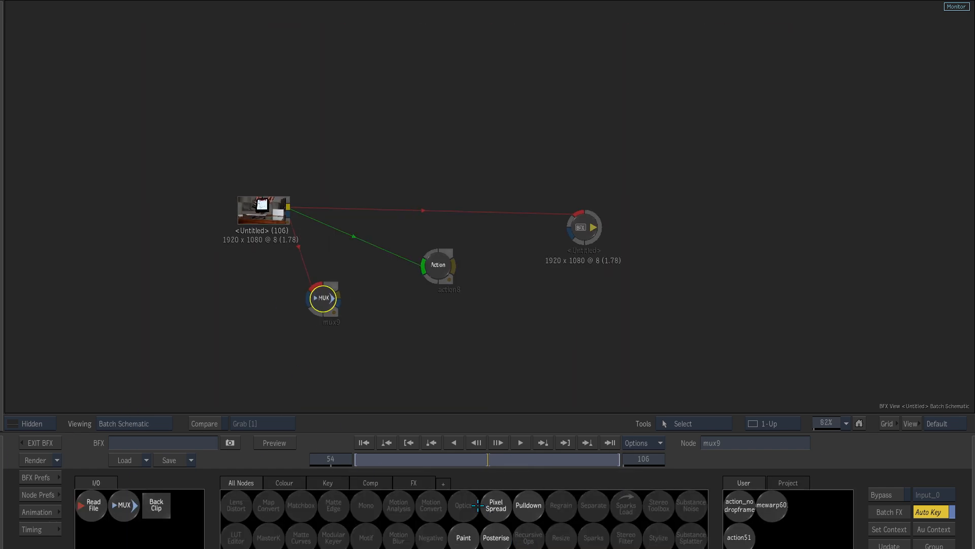
mouse_move(464, 537)
left_mouse_down()
mouse_move(435, 392)
mouse_move(372, 312)
left_mouse_up()
double_click(373, 312)
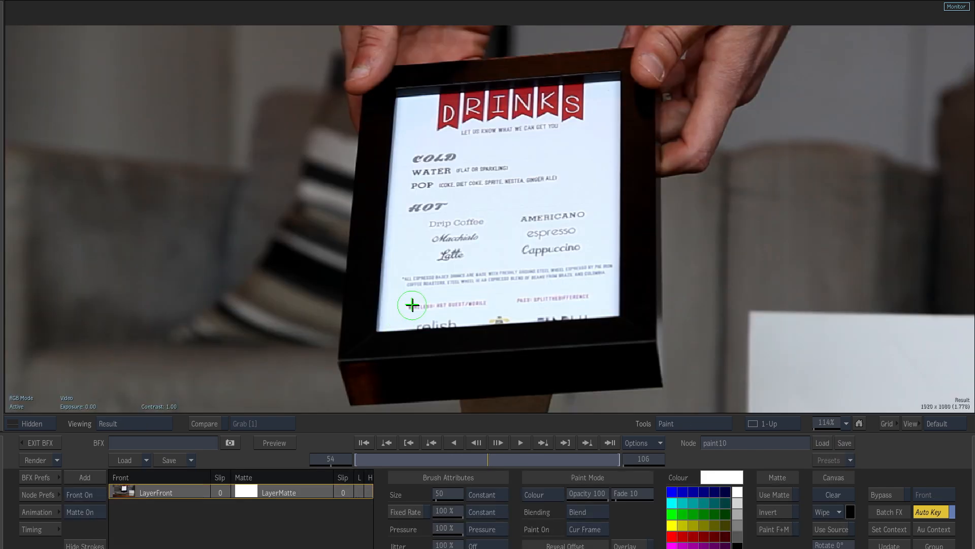
- Paint out the COLD and HOT headings with a recursive clone brush of size 23, sampling the clean white paper nearby
left_click_drag(422, 292, 468, 162)
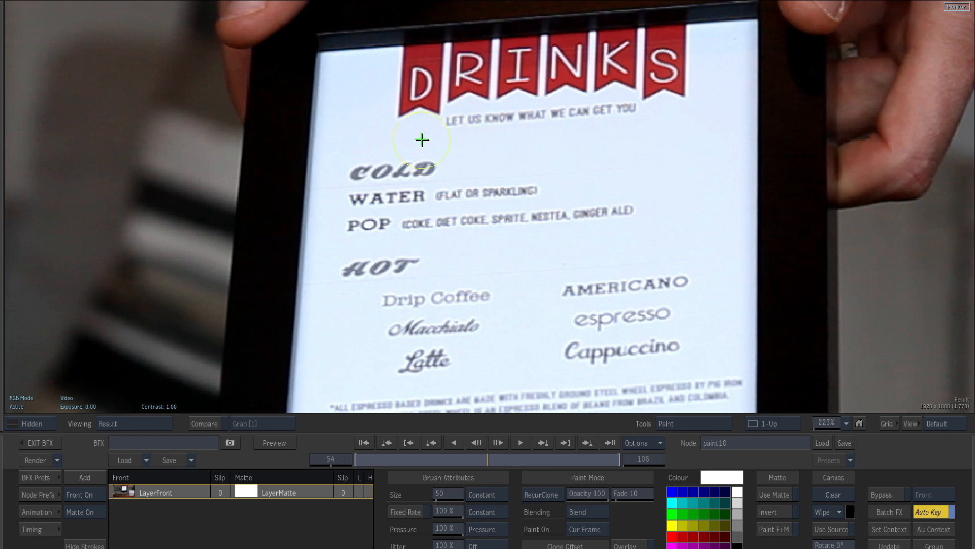
left_click_drag(426, 216, 490, 285)
left_click_drag(489, 286, 518, 227)
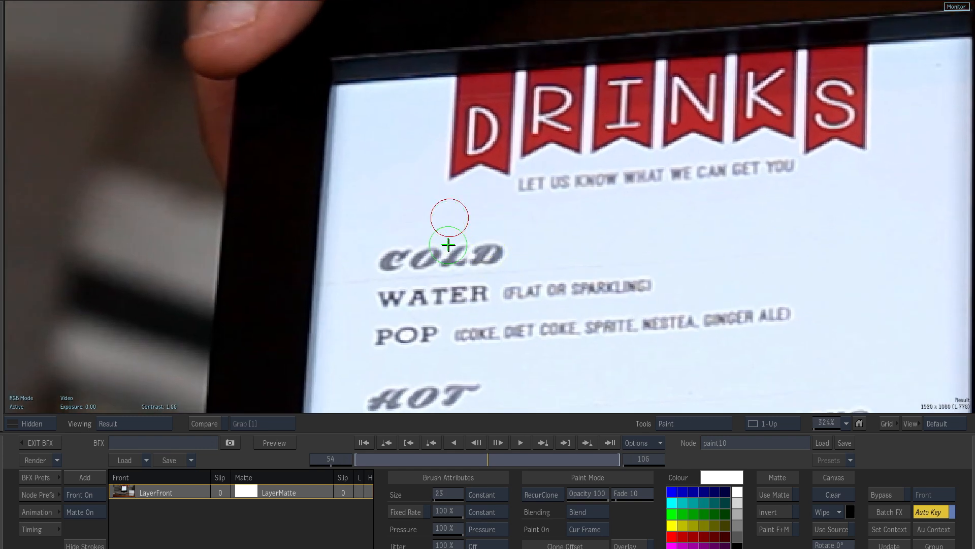
mouse_move(464, 235)
left_mouse_down()
mouse_move(427, 240)
mouse_move(508, 250)
mouse_move(394, 247)
mouse_move(494, 257)
mouse_move(387, 262)
mouse_move(504, 251)
mouse_move(474, 244)
left_mouse_up()
mouse_move(475, 348)
left_mouse_down()
mouse_move(524, 236)
mouse_move(428, 275)
mouse_move(504, 289)
mouse_move(420, 288)
left_mouse_up()
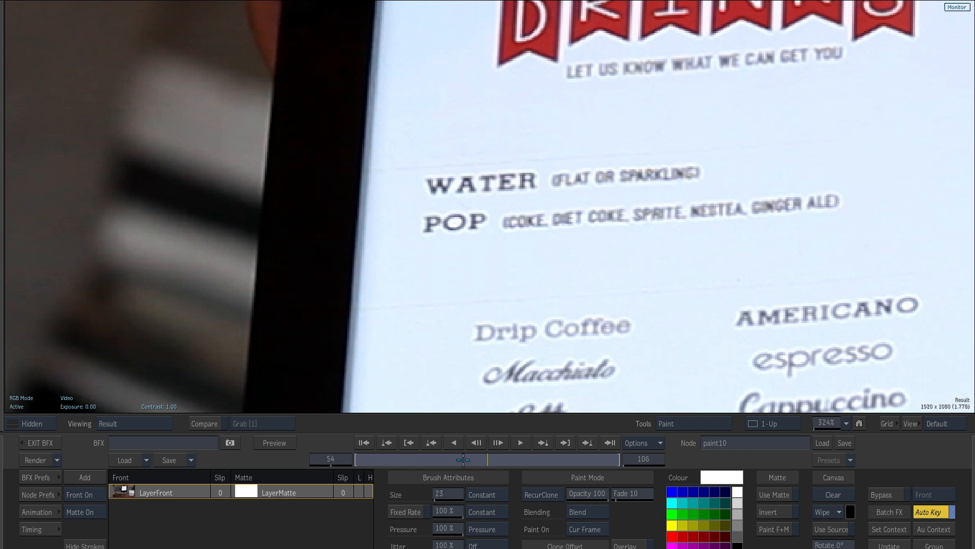
- Add a second MUX node after the Paint node and freeze the painted result at frame 54
mouse_move(2, 464)
mouse_move(119, 506)
left_mouse_down()
mouse_move(415, 380)
mouse_move(419, 333)
mouse_move(432, 325)
left_mouse_up()
key("F4")
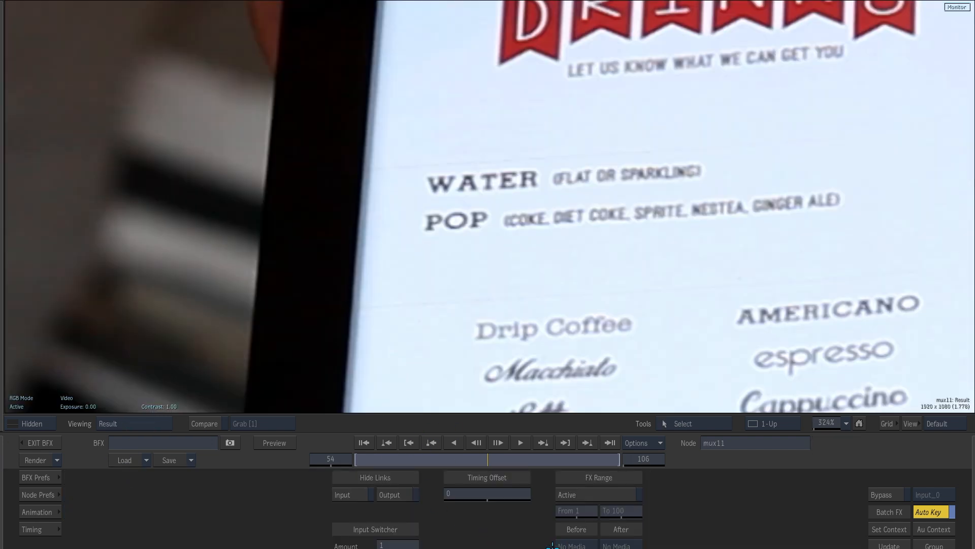
left_click(575, 546)
mouse_move(2, 381)
- Move the Action node clear of the other nodes and connect the second MUX node to it as new front media
left_click_drag(196, 331, 176, 333)
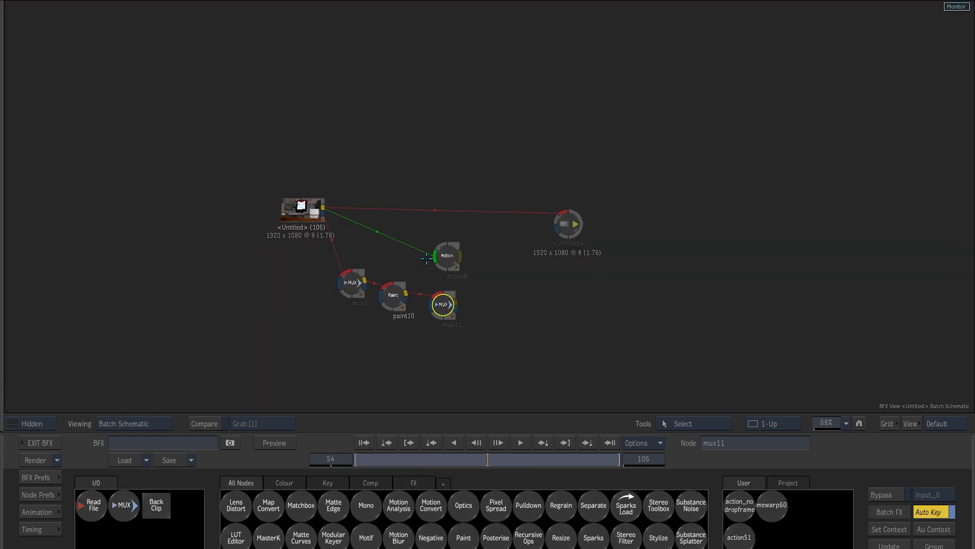
left_click_drag(452, 258, 511, 264)
left_click(489, 271)
left_click_drag(444, 303, 349, 293)
left_click_drag(446, 296, 427, 295)
- Add a GMask node fed by the second MUX and view its front image close up on the menu
left_click(323, 483)
left_click_drag(387, 489, 384, 312)
key("F1")
mouse_move(514, 309)
left_mouse_down()
mouse_move(474, 300)
mouse_move(457, 309)
left_mouse_up()
- Draw two closed garbage masks, one around the painted-out COLD area and one around the painted-out HOT area
left_click(808, 512)
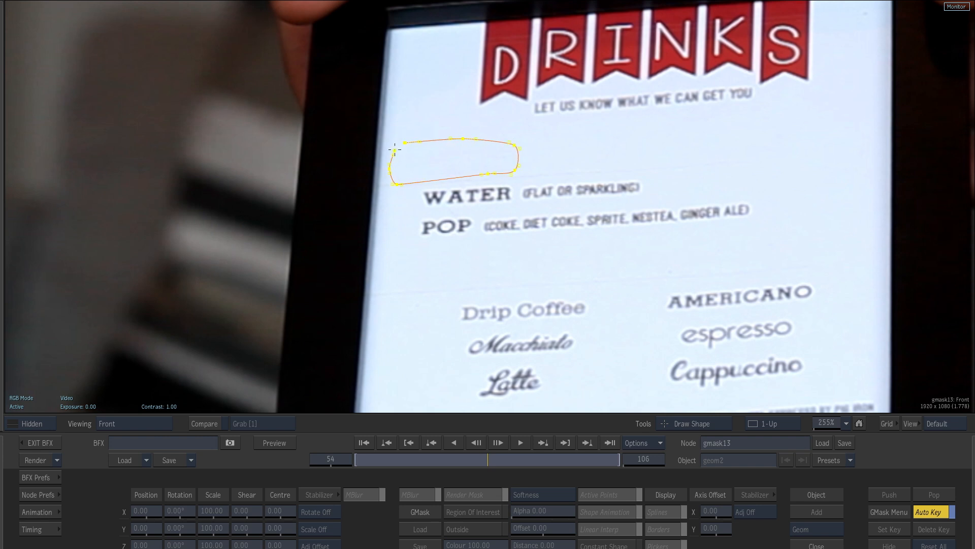
left_click(395, 148)
left_click(805, 518)
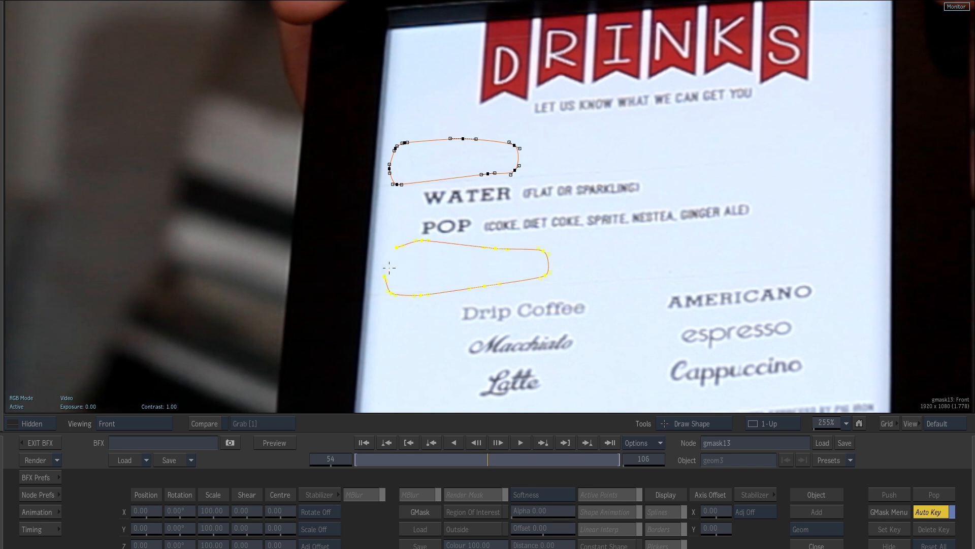
left_click(396, 247)
- Reopen the Action schematic, delete the tracked GMask and parent its axis to the axis of the new image
mouse_move(1, 481)
double_click(478, 260)
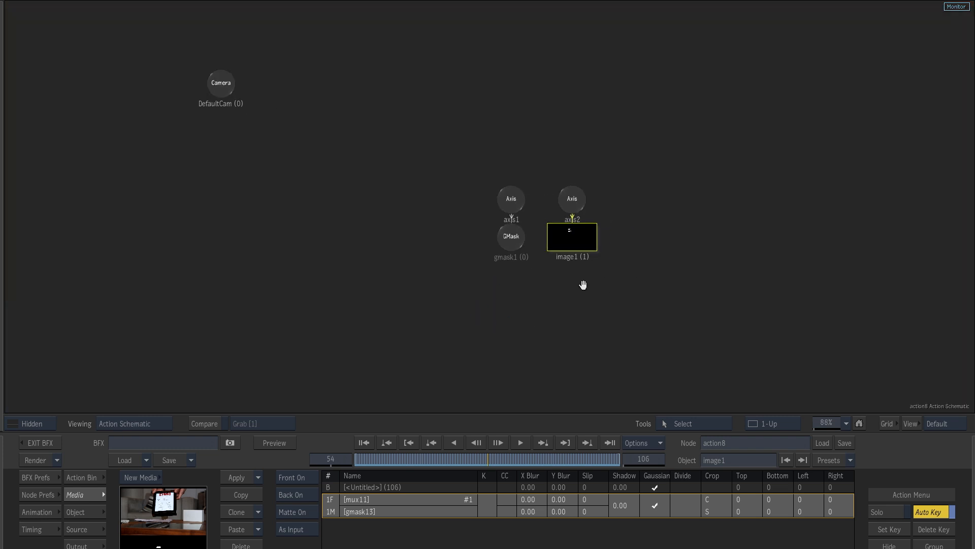
left_click_drag(512, 237, 516, 548)
left_click_drag(515, 203, 533, 151)
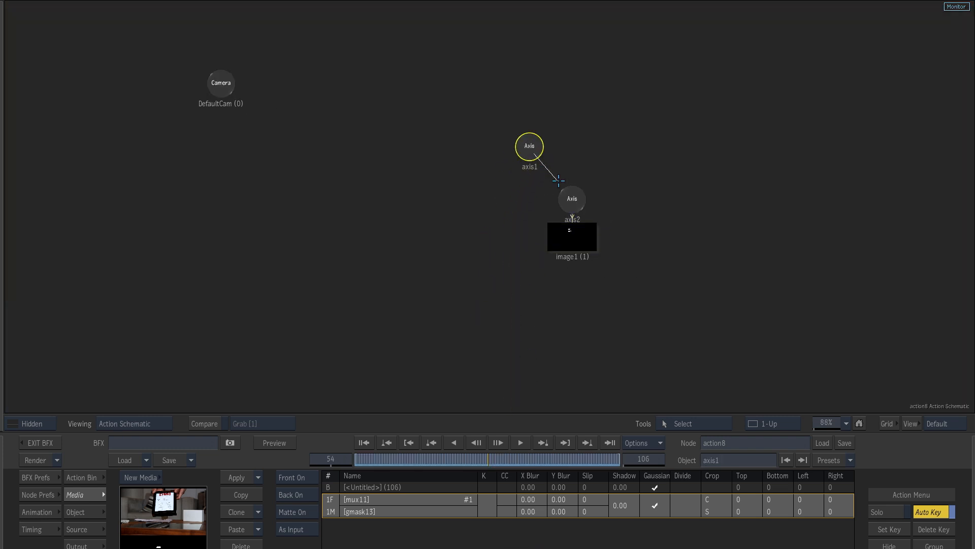
double_click(569, 196)
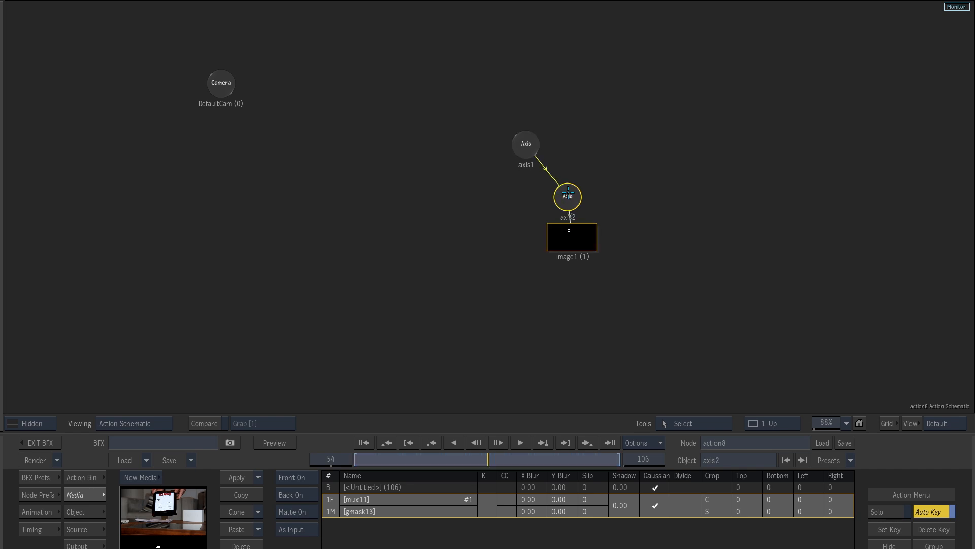
- Offset the image's axis to X 10.00 and Y -2.00 in the result view and scrub the clip to check the patch
key("F4")
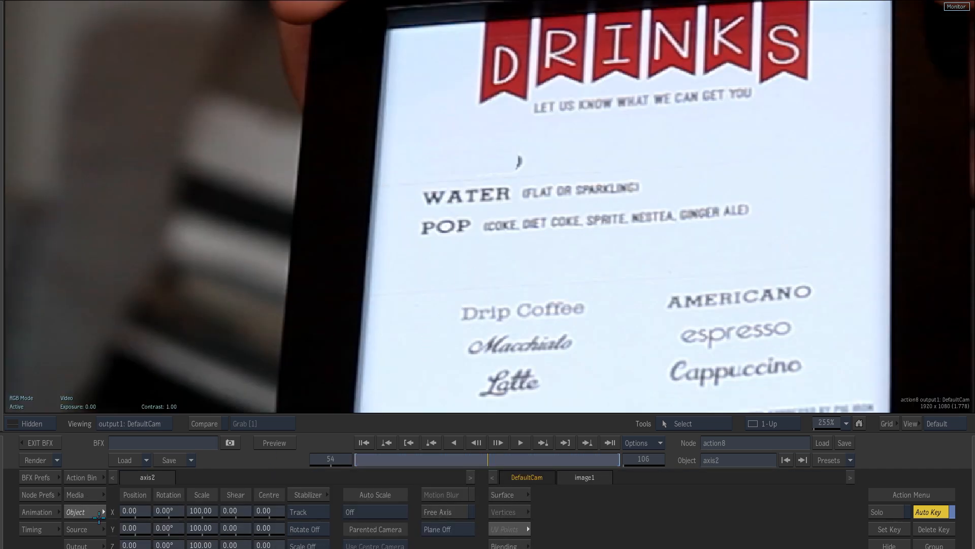
left_click_drag(136, 532, 126, 530)
left_click_drag(482, 459, 502, 459)
left_click(364, 443)
left_click_drag(615, 314, 564, 158)
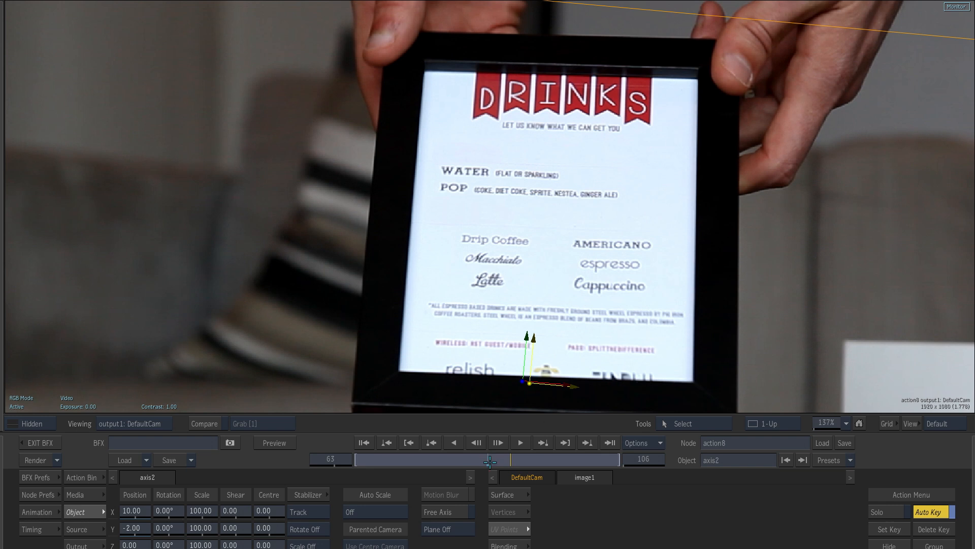
- Scrub the clip between frames 28 and 68 and examine up close how the patch sits over the headings
left_click_drag(488, 462, 430, 446)
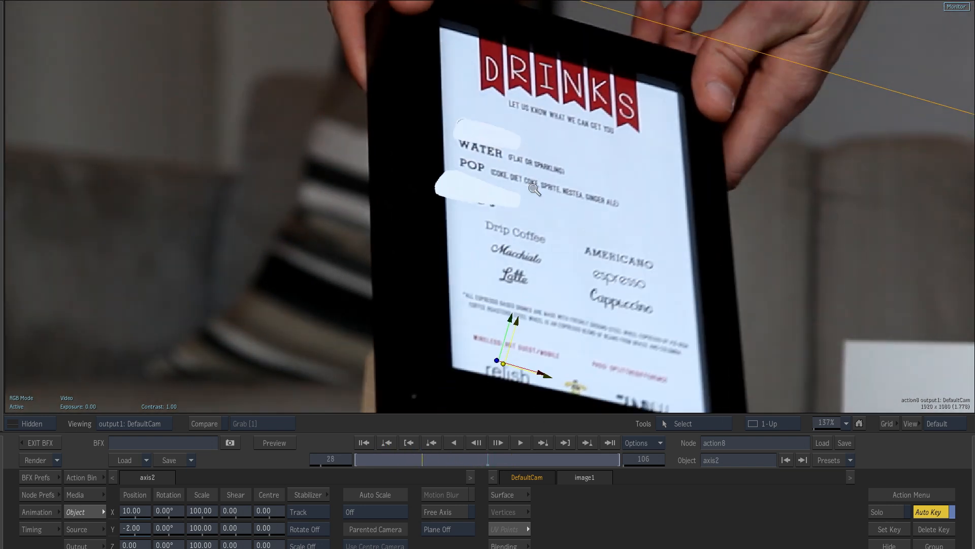
left_click_drag(534, 189, 513, 159)
left_click_drag(436, 462, 531, 463)
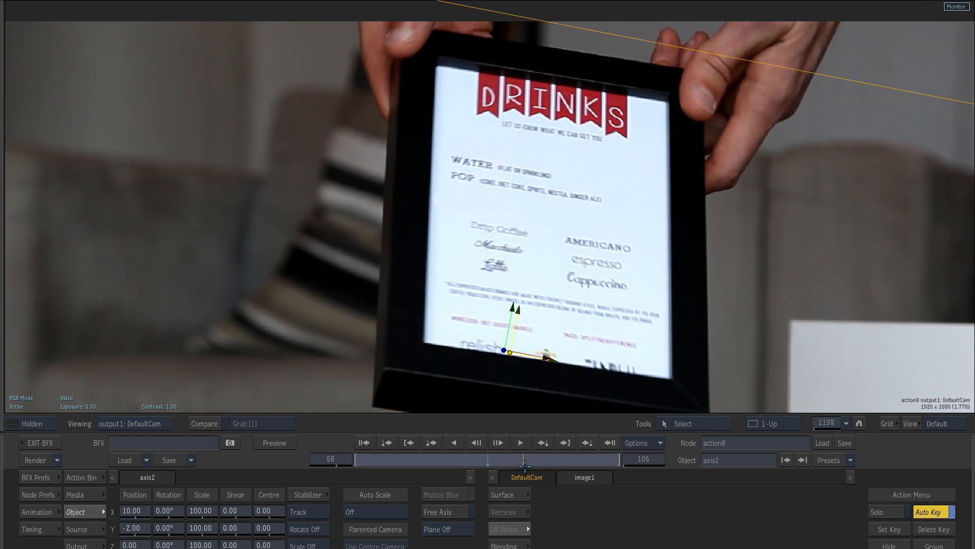
- Clear the MUX, Paint, GMask and old Action nodes from the batch and feed the source clip into a new Action's media input
mouse_move(1, 477)
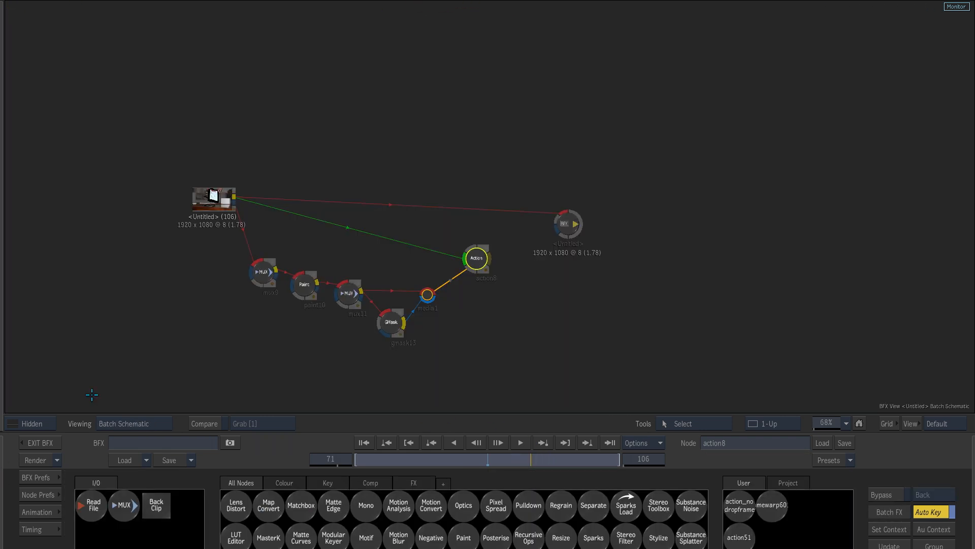
left_click_drag(450, 336, 471, 320)
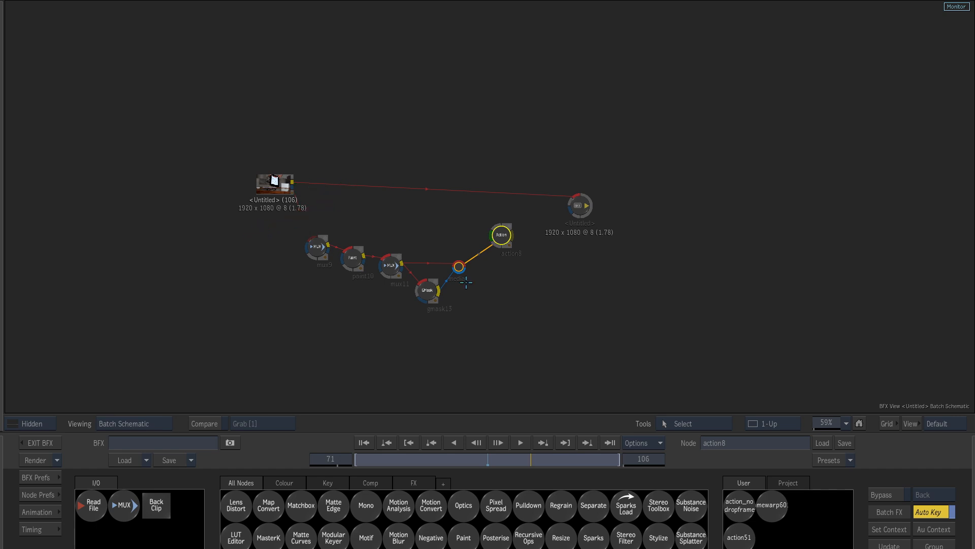
left_click_drag(505, 239, 522, 291)
left_click_drag(447, 546, 447, 547)
left_click_drag(430, 315, 473, 324)
key("a")
left_click_drag(264, 540, 406, 252)
left_click_drag(481, 240, 460, 234)
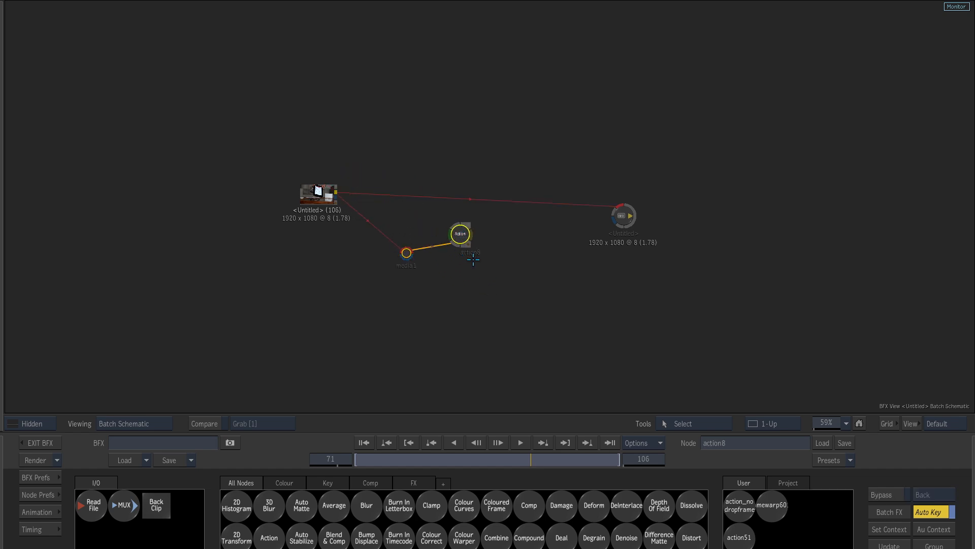
- Open the new Action at frame 31 and show its image in the Object Solo view
double_click(461, 238)
mouse_move(370, 462)
left_mouse_down()
mouse_move(488, 465)
mouse_move(430, 459)
left_mouse_up()
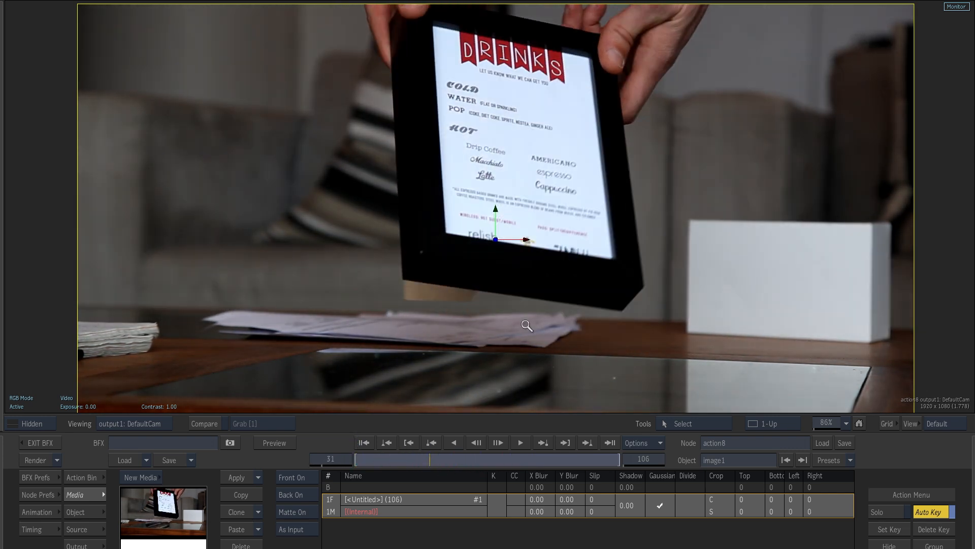
key("ctrl+Down")
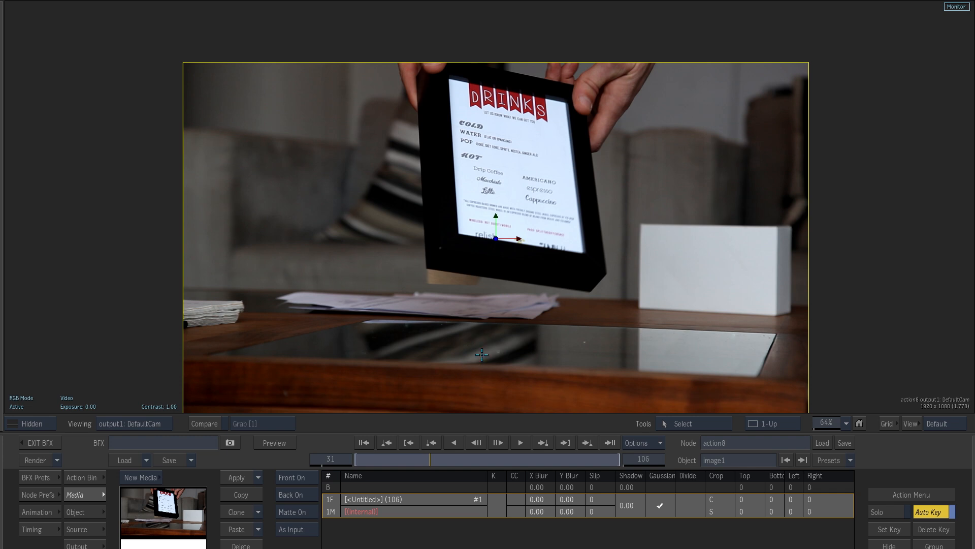
key("F8")
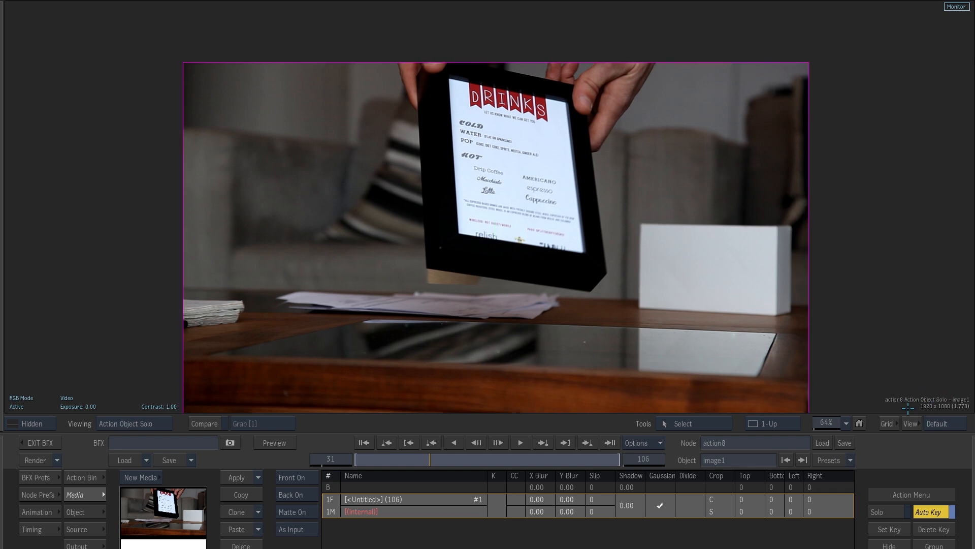
left_click_drag(708, 329, 491, 365)
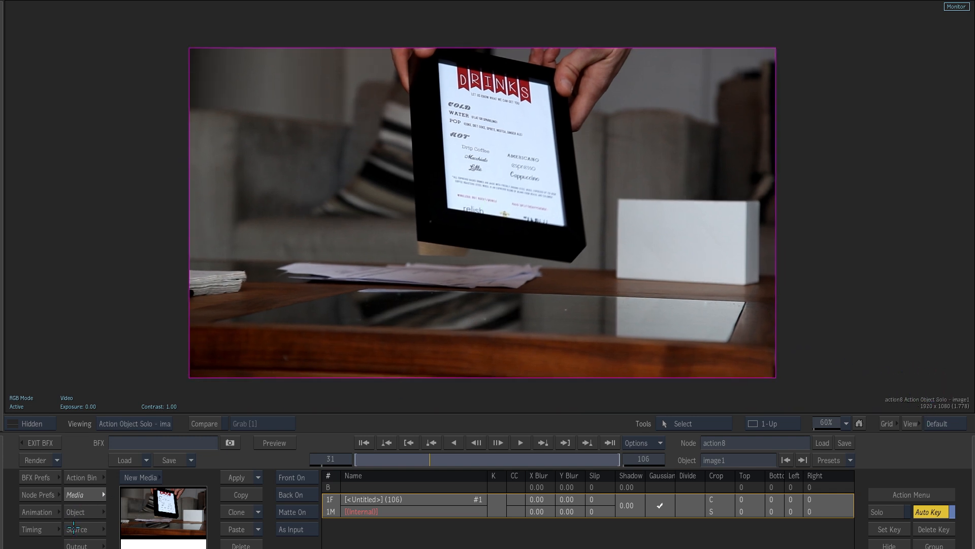
- Set the image's surface type to Perspective
left_click(78, 514)
left_click(506, 500)
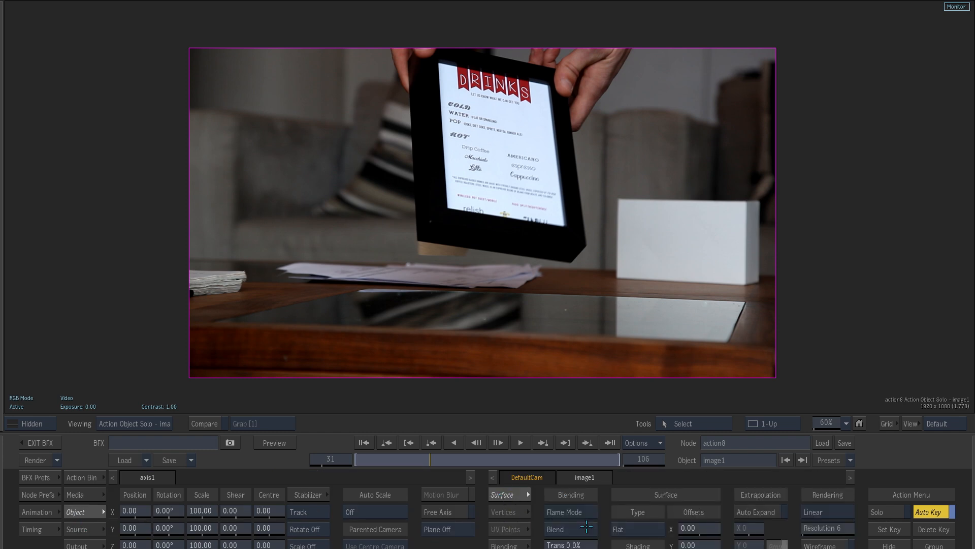
left_click(611, 529)
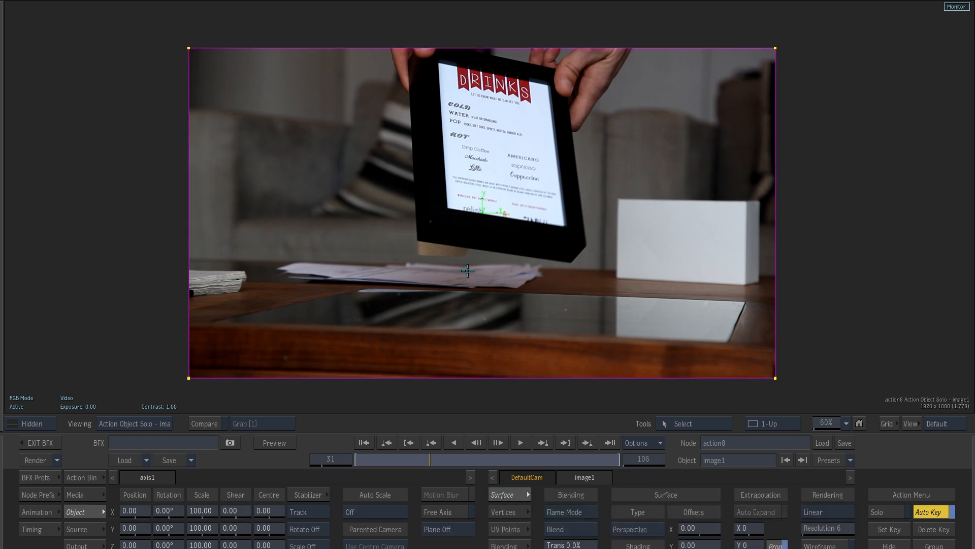
- Move the surface's four corner points onto the inner corners of the black frame around the menu
left_click_drag(184, 51, 438, 57)
left_click_drag(806, 73, 722, 212)
mouse_move(775, 377)
left_mouse_down()
mouse_move(661, 244)
mouse_move(572, 228)
left_mouse_up()
mouse_move(109, 304)
left_mouse_down()
mouse_move(200, 388)
mouse_move(227, 355)
mouse_move(438, 228)
left_mouse_up()
left_click(571, 230)
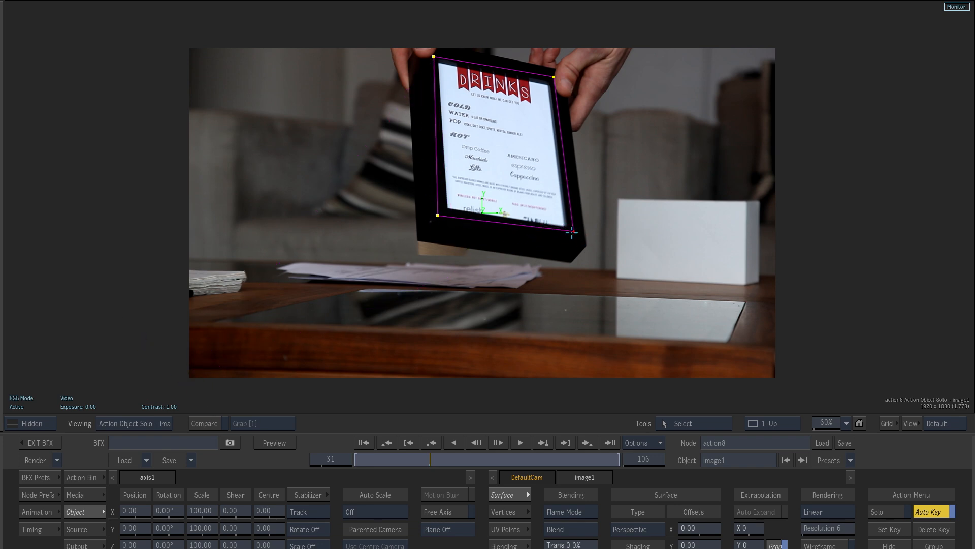
- Fine-tune the four corner points so the outline sits just outside the white menu card
left_click_drag(558, 84, 558, 85)
left_click_drag(554, 77, 554, 82)
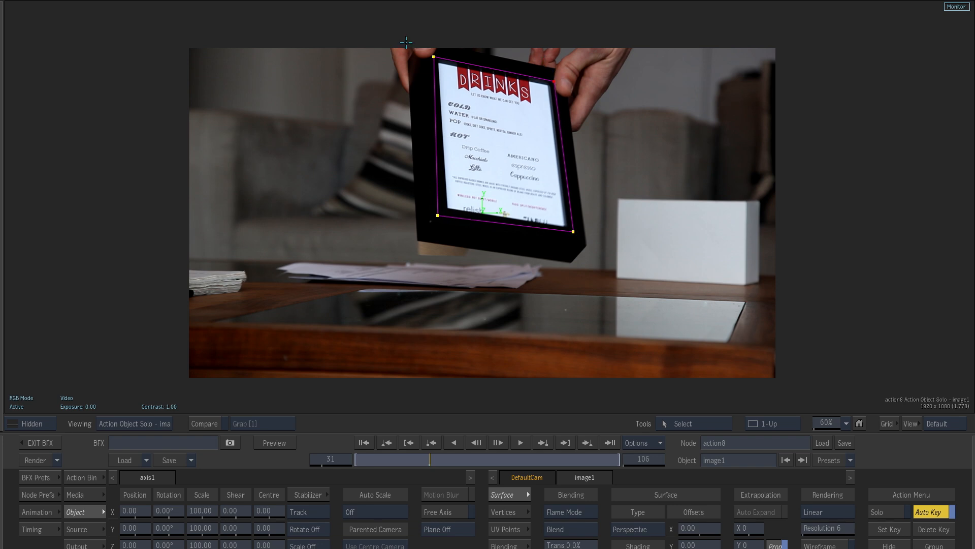
left_click_drag(408, 40, 432, 51)
left_click_drag(573, 232, 571, 230)
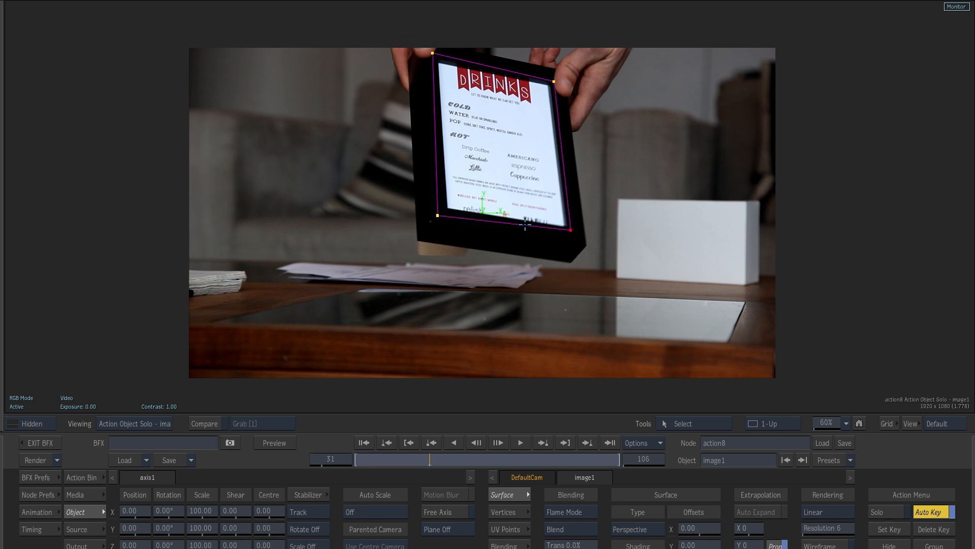
left_click_drag(437, 215, 441, 212)
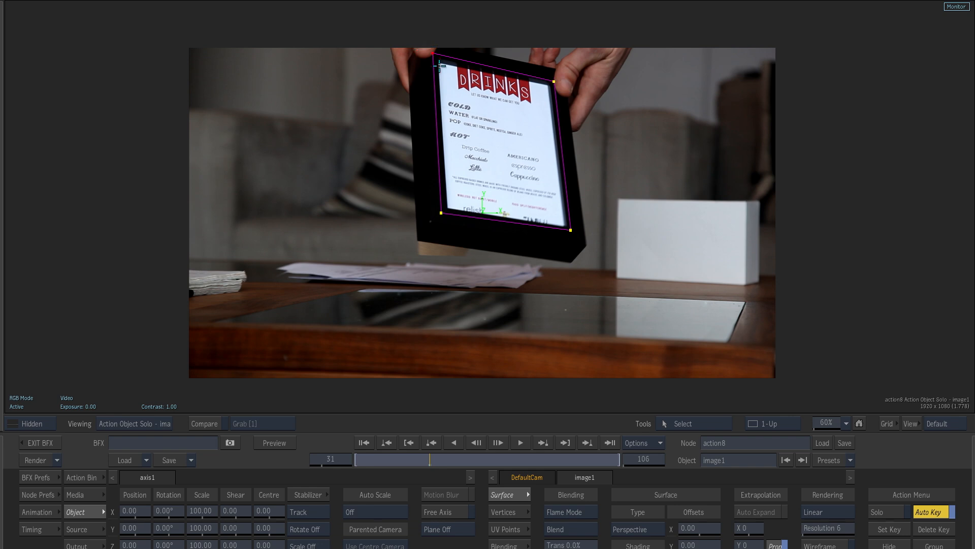
left_click_drag(433, 53, 432, 56)
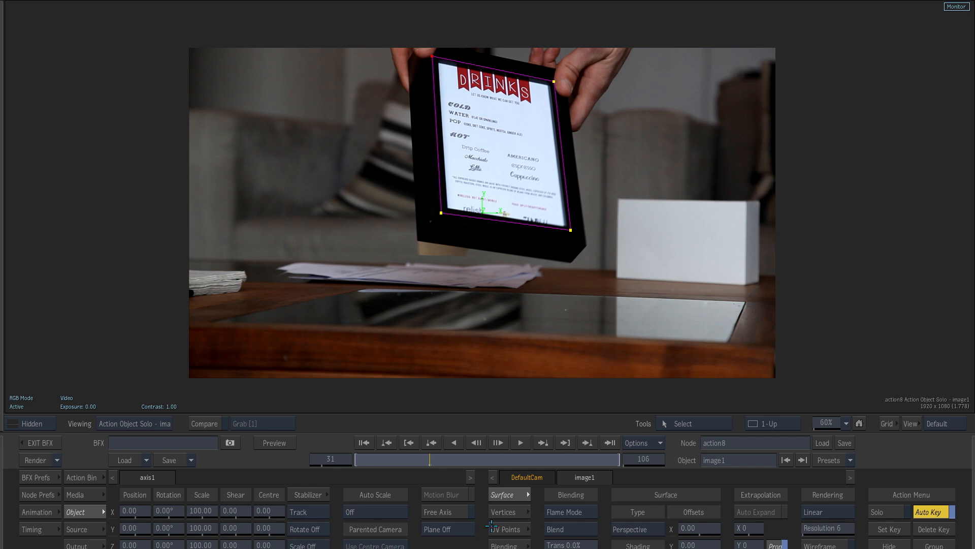
- Check the unwrapped menu in the result view and return to the Object Solo view
left_click(500, 511)
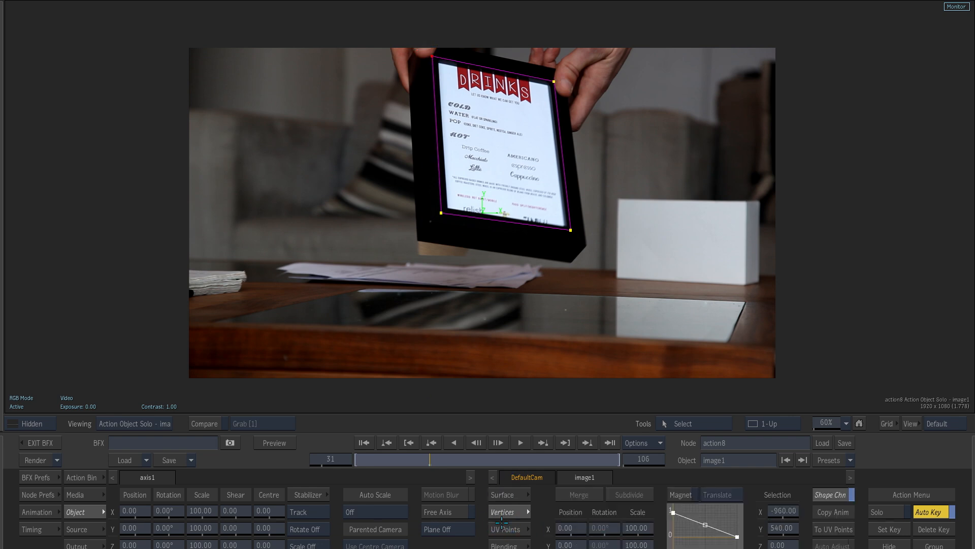
key("F4")
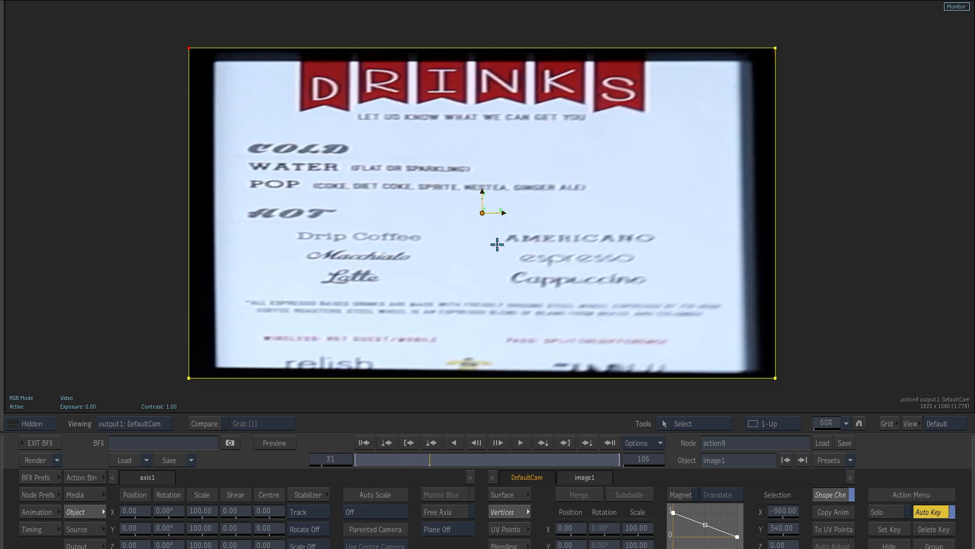
key("F8")
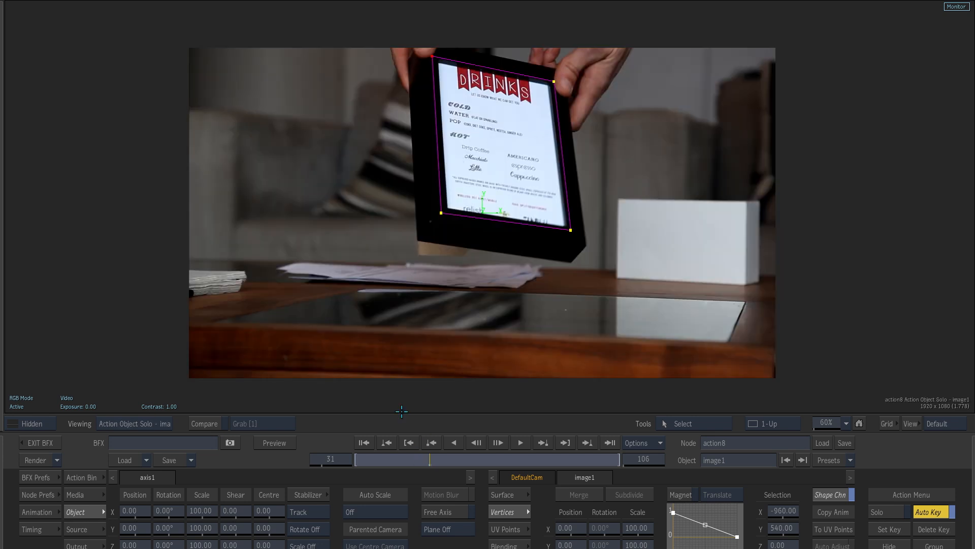
- Select all four corners as UV points and open the stabilizer for them
left_click_drag(355, 1, 705, 323)
left_click(496, 531)
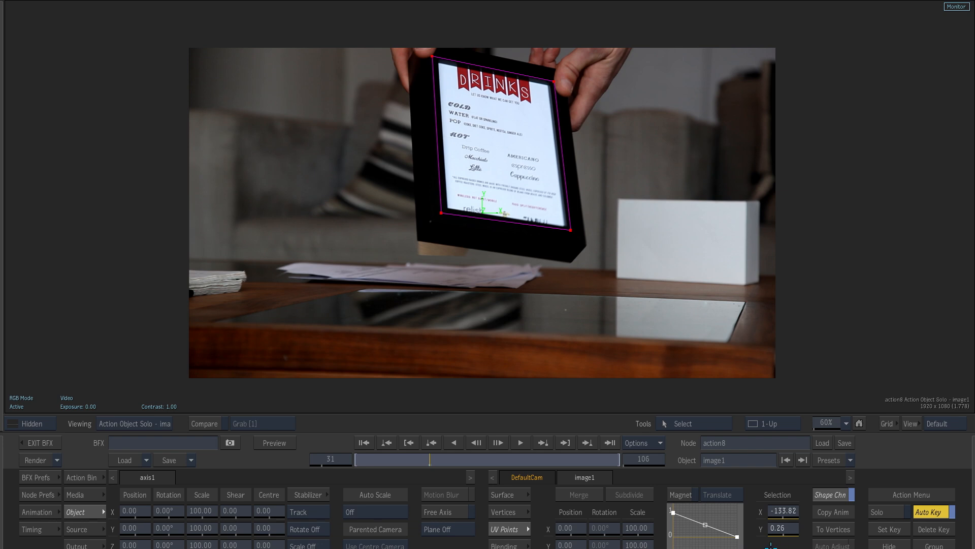
left_click(771, 547)
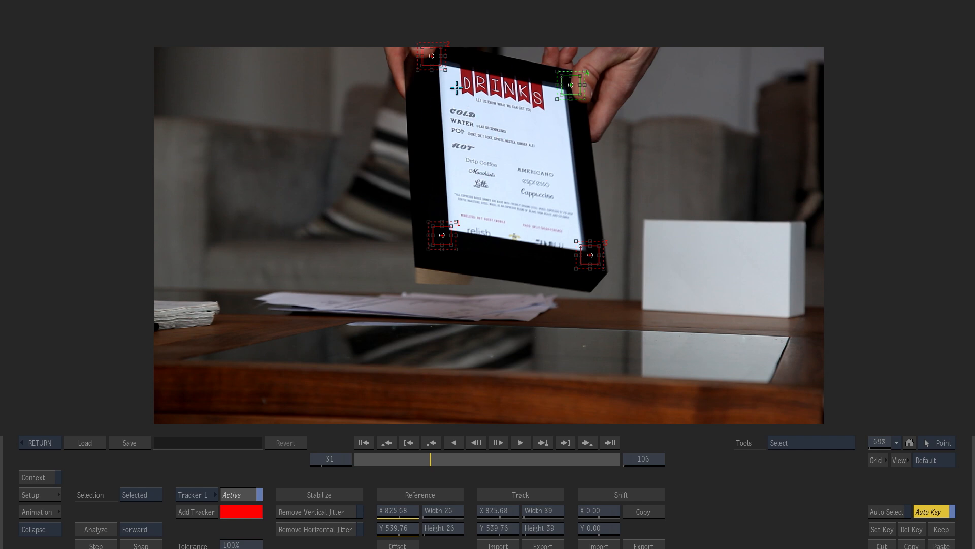
- Move the four corner trackers inward onto printed details near the corners of the menu card
left_click_drag(425, 56, 465, 87)
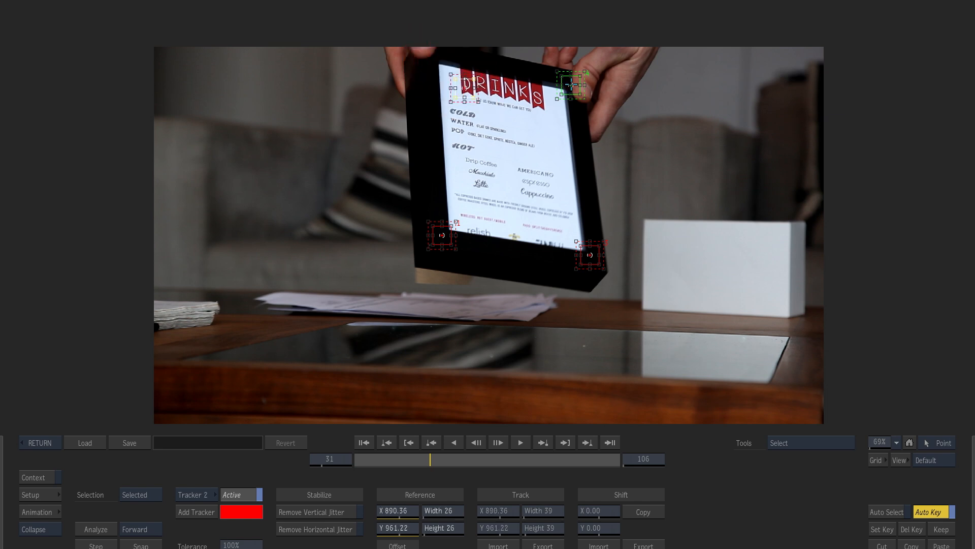
left_click_drag(571, 84, 535, 104)
left_click_drag(590, 254, 558, 217)
left_click_drag(441, 235, 469, 217)
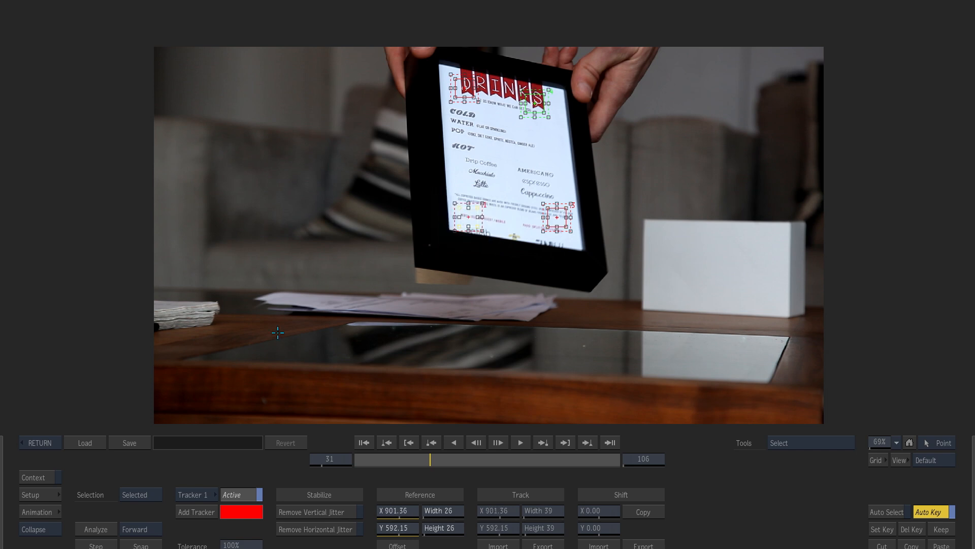
- Add four more trackers and place them on COLD, on HOT, beside AMERICANO and on Latte
left_click(191, 512)
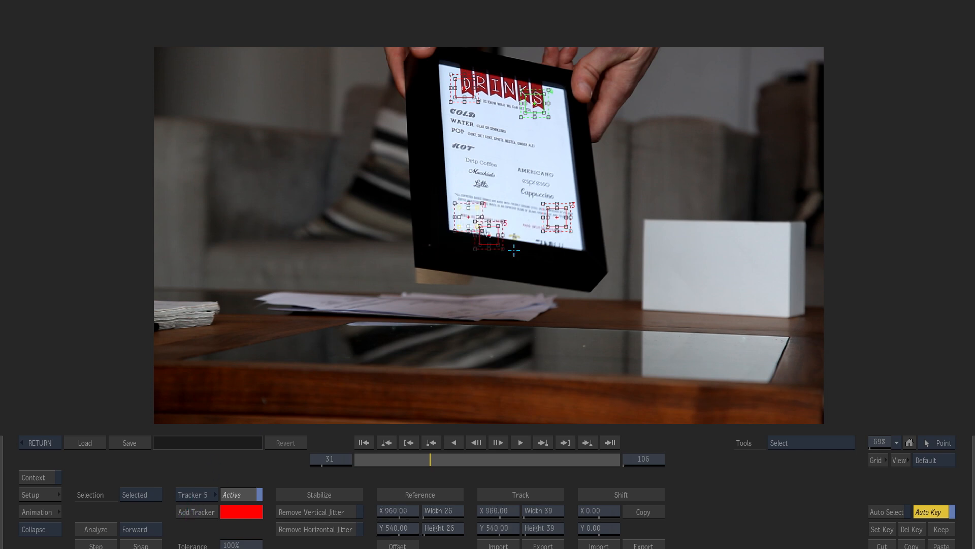
left_click_drag(488, 235, 461, 114)
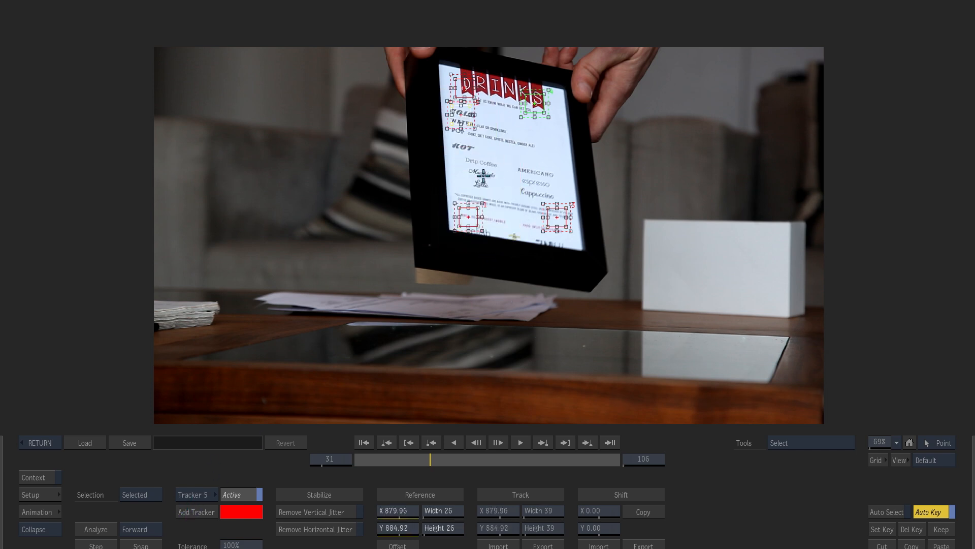
left_click(198, 512)
left_click_drag(488, 235, 465, 148)
left_click(184, 506)
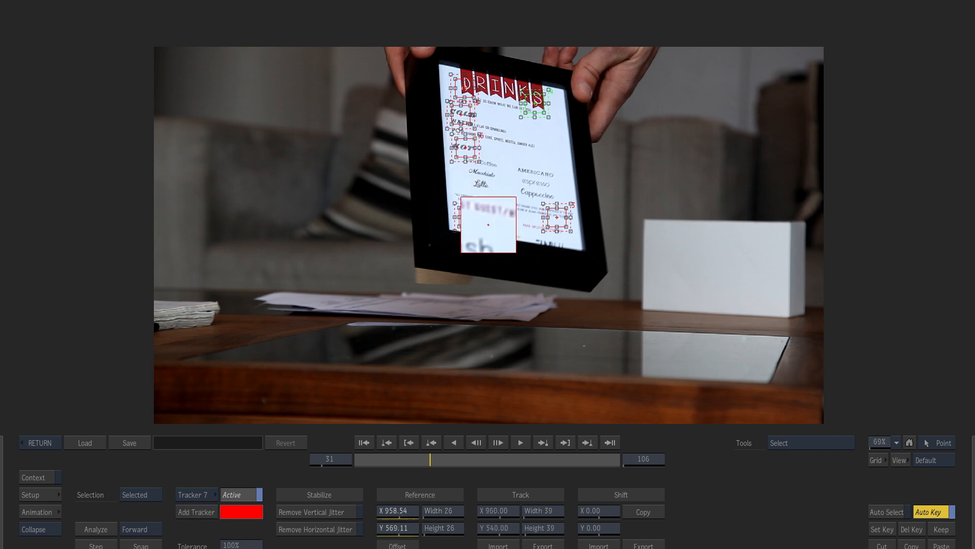
left_click_drag(488, 235, 520, 170)
left_click(196, 512)
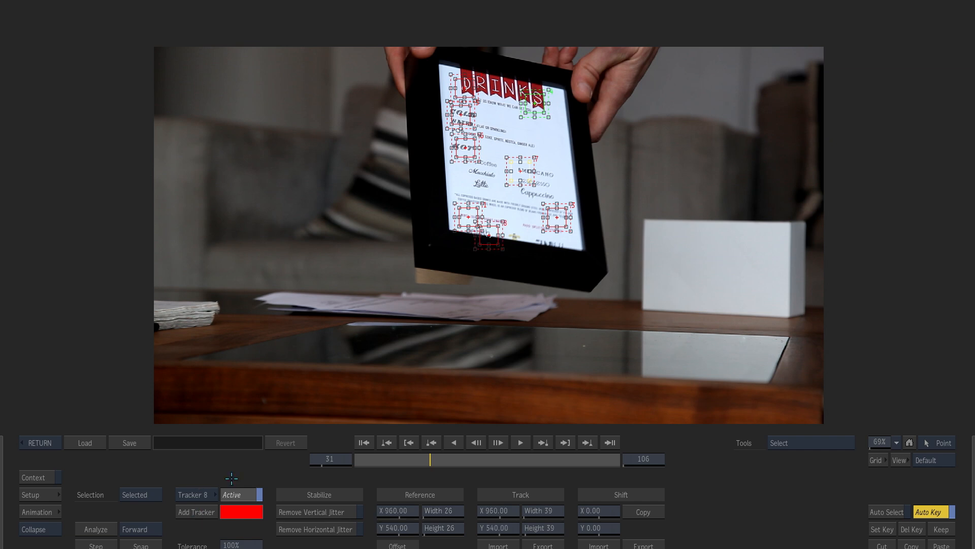
left_click_drag(489, 235, 478, 185)
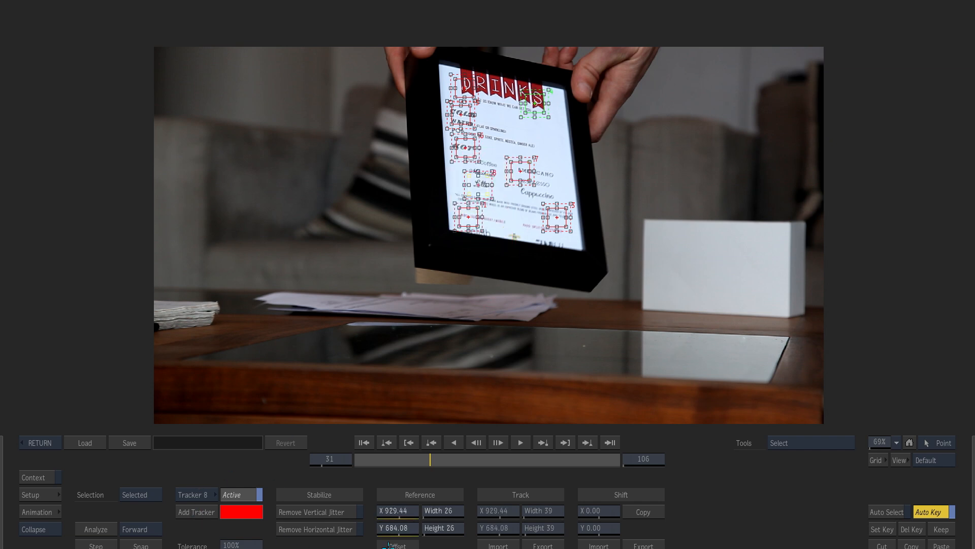
- Set the tracker selection to Gang and enable removal of both vertical and horizontal jitter
left_click(127, 499)
left_click(303, 531)
left_click(299, 513)
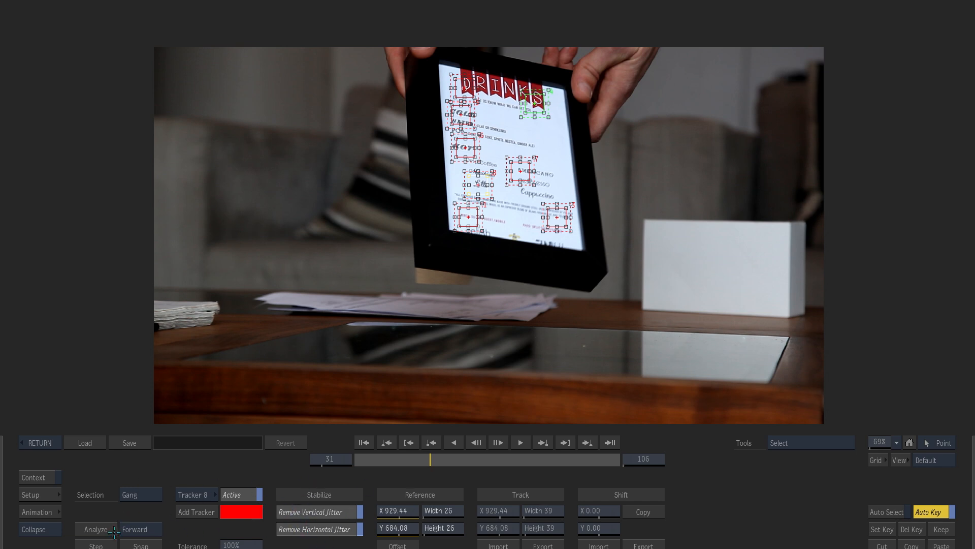
- Analyze the ganged trackers backward to frame 1 and over the remaining frames through 106
left_click(133, 529)
left_click(101, 529)
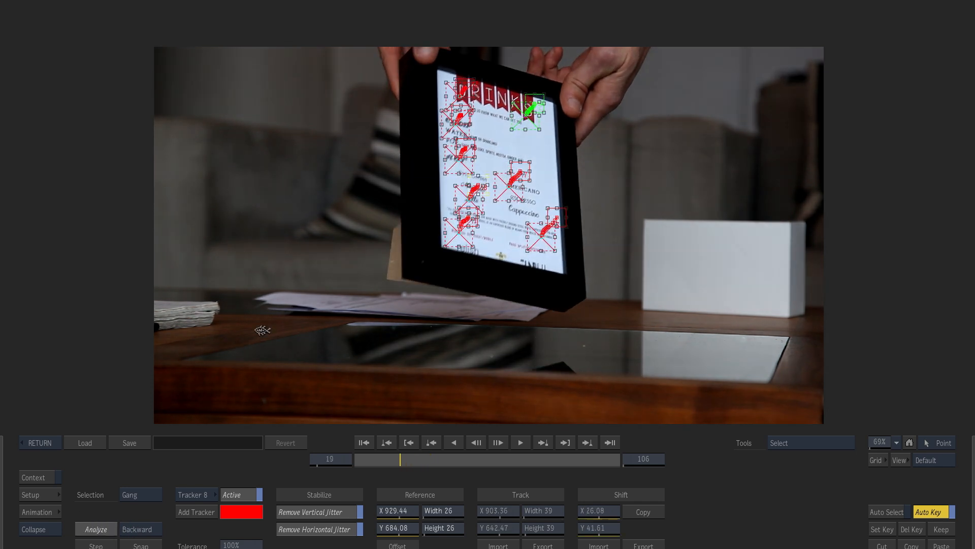
left_click(590, 511)
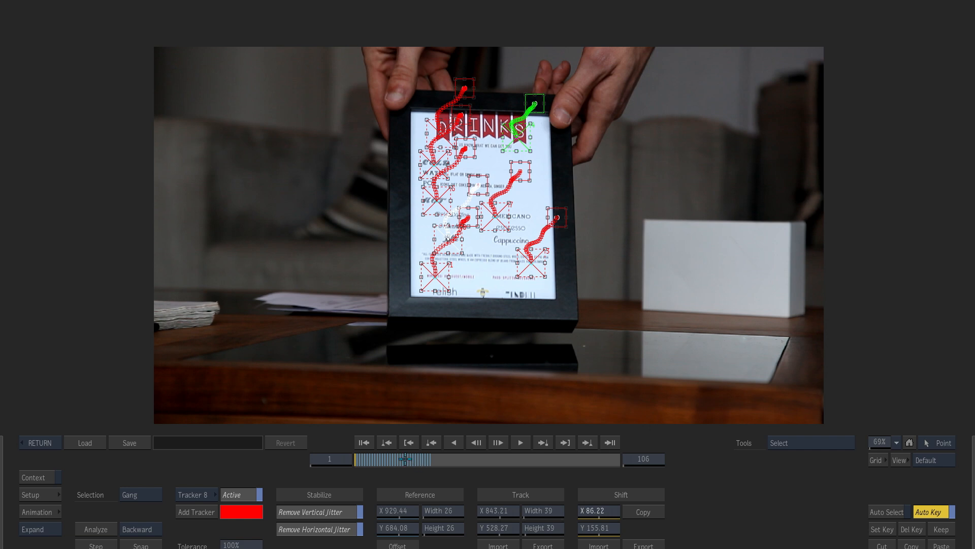
left_click_drag(406, 459, 421, 460)
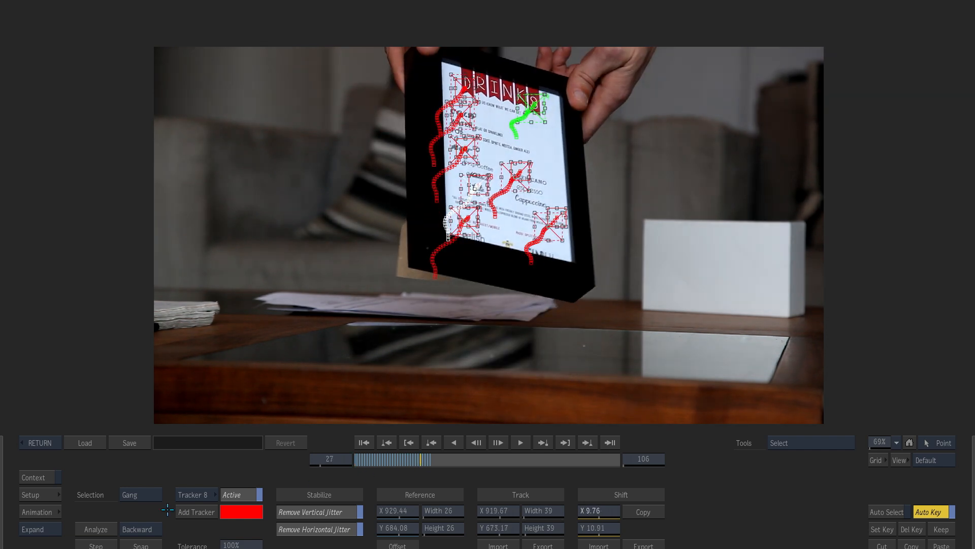
left_click(89, 528)
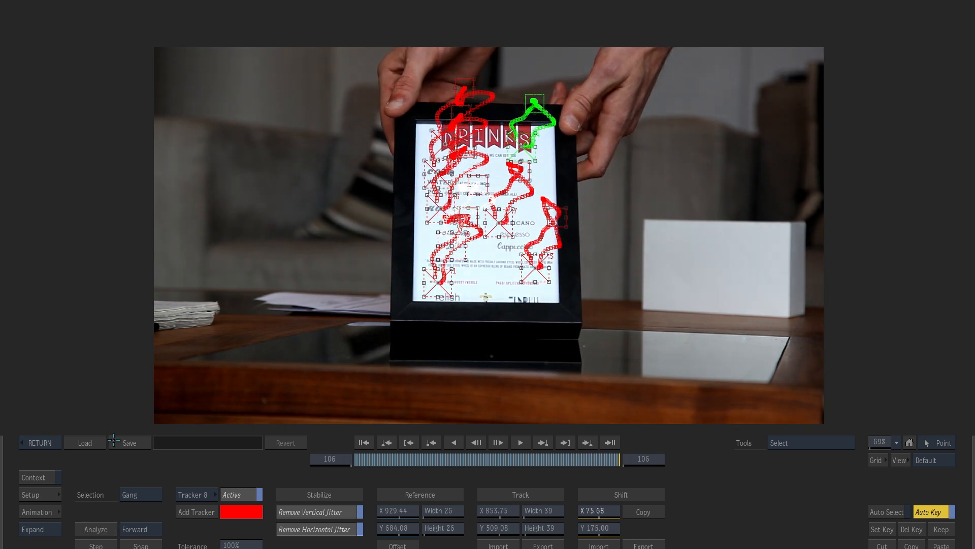
- Return to the Action and scrub the stabilized menu in the result view to check that it holds still
left_click(33, 443)
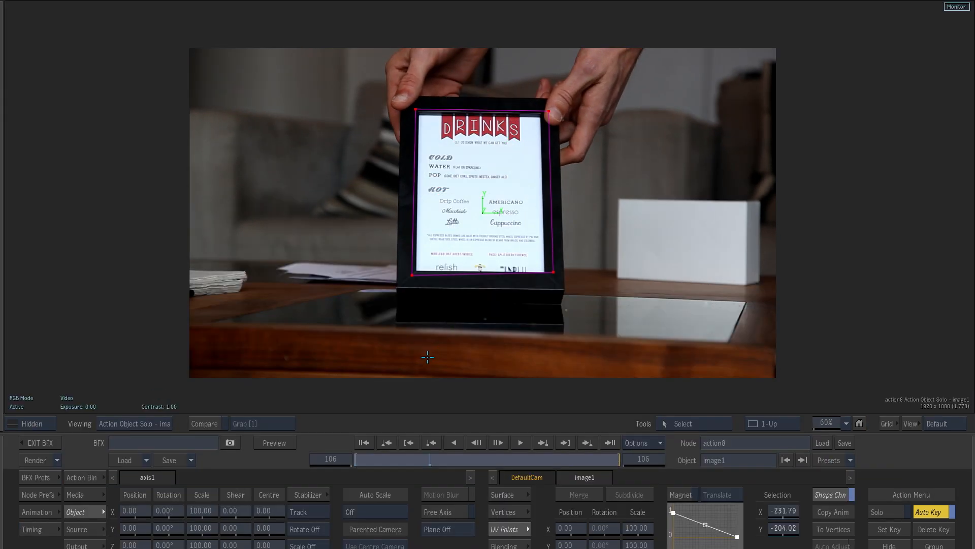
key("F4")
mouse_move(381, 464)
left_mouse_down()
mouse_move(558, 460)
mouse_move(390, 457)
left_mouse_up()
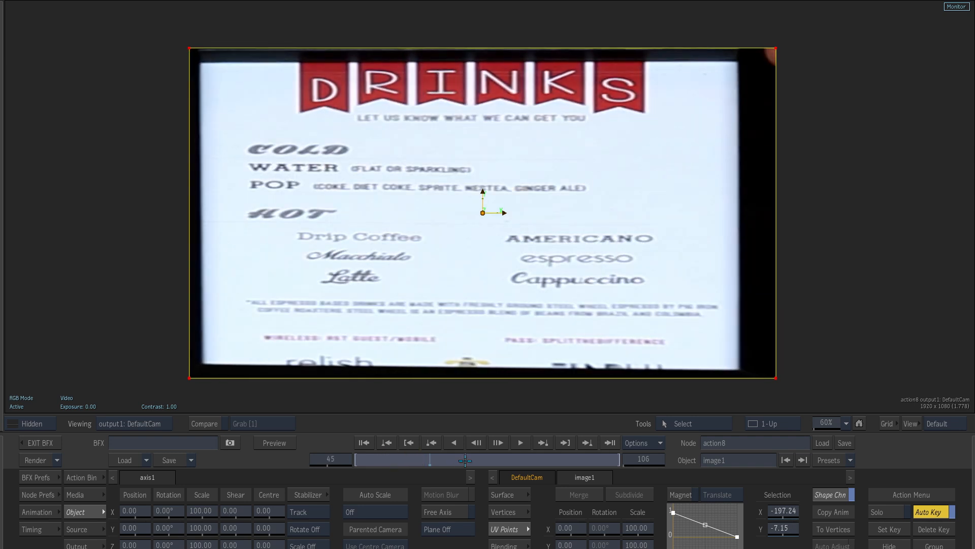
- Scrub the unwrapped menu through frames 71, 24 and 106 to examine the stabilization across the whole clip
left_click_drag(465, 461, 529, 465)
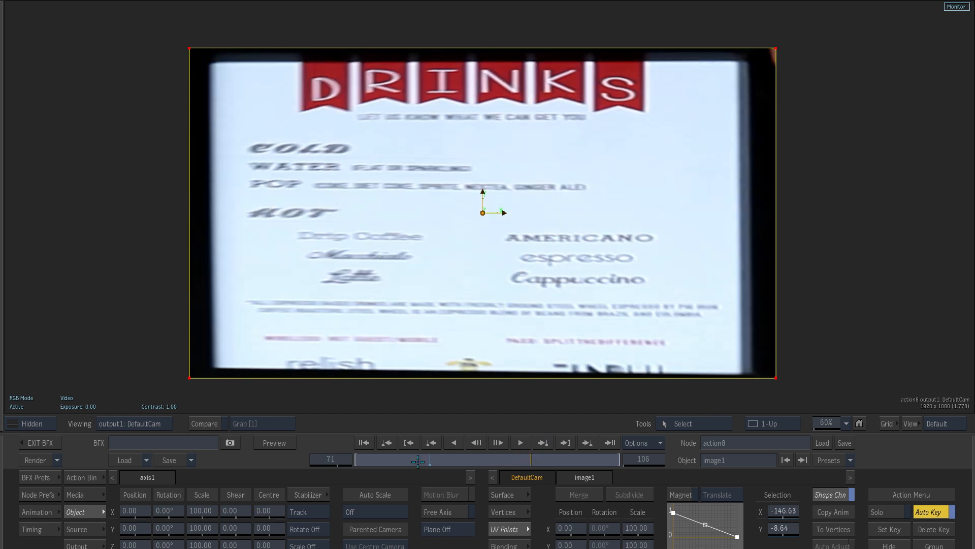
left_click_drag(418, 460, 382, 460)
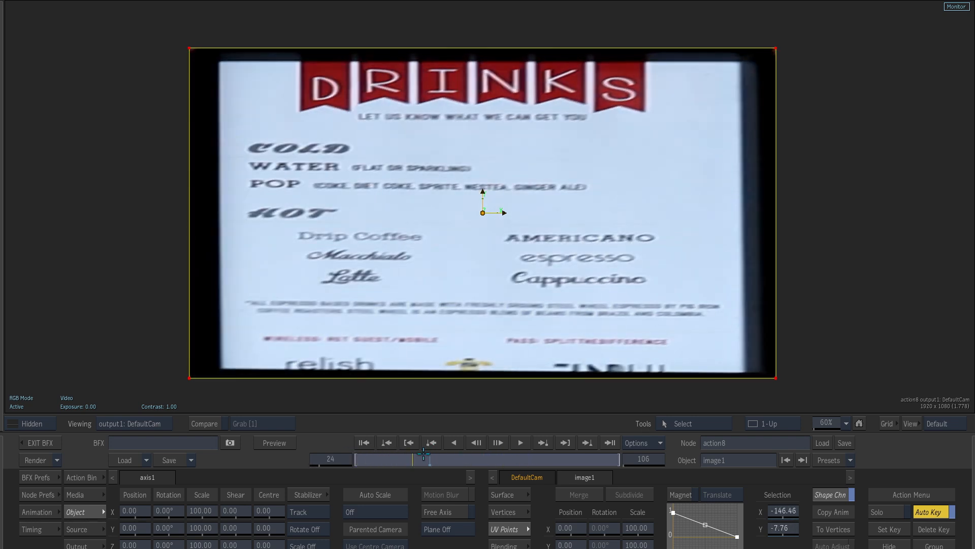
left_click_drag(424, 454, 619, 462)
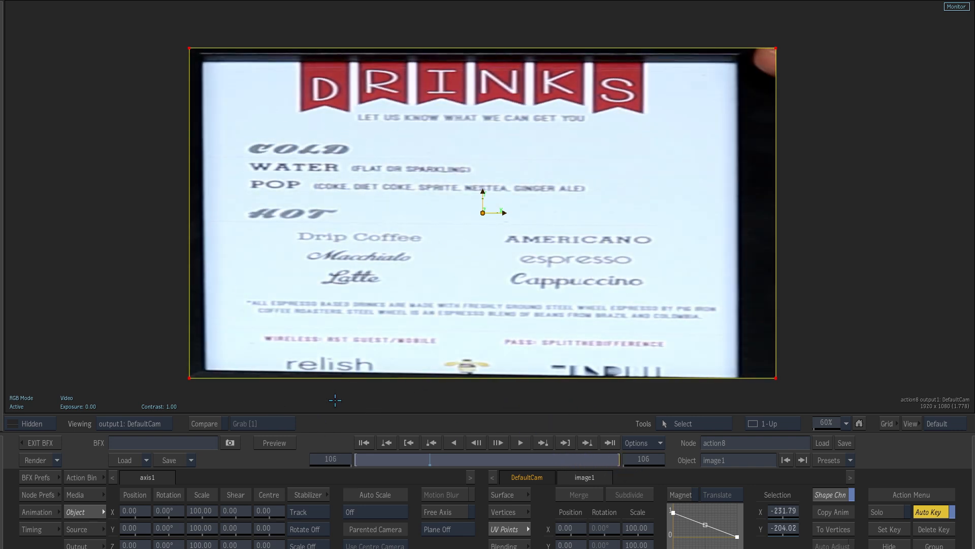
- Add a Paint node after the stabilizing Action, open it and set Paint On to Sequence
key("Escape")
left_click_drag(423, 259, 450, 255)
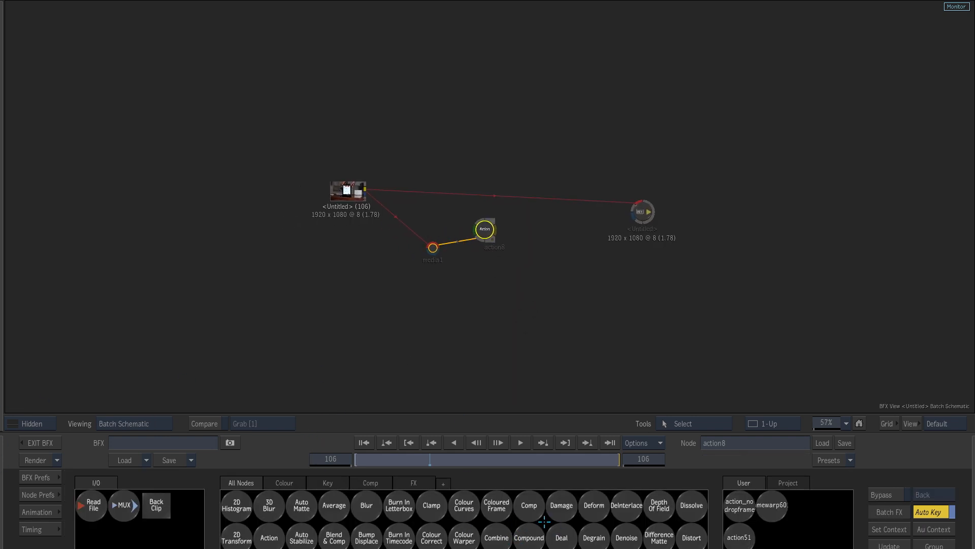
scroll(541, 524, "down", 5)
left_click_drag(463, 538, 520, 246)
double_click(523, 248)
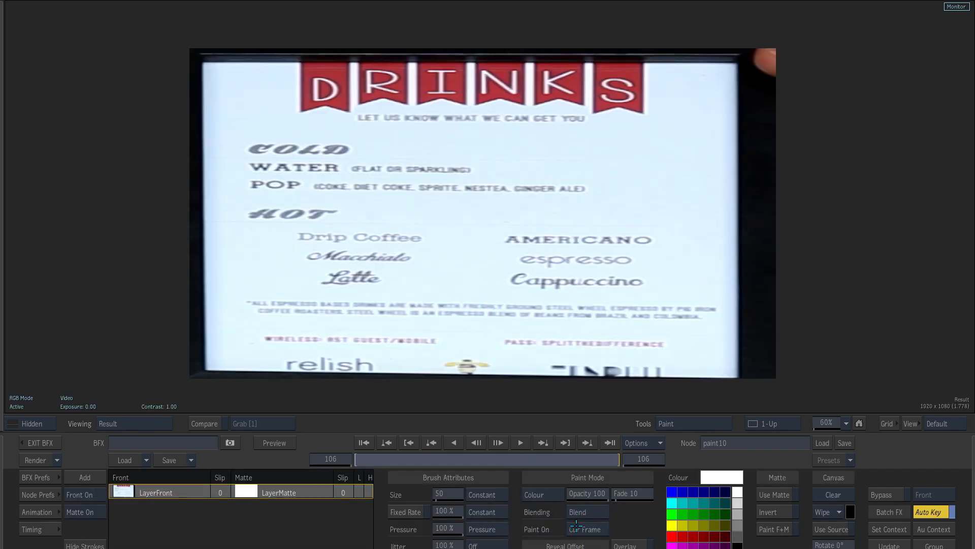
- Paint out the HOT and COLD headings with a RecurClone brush of size 57
left_click_drag(350, 266, 471, 294)
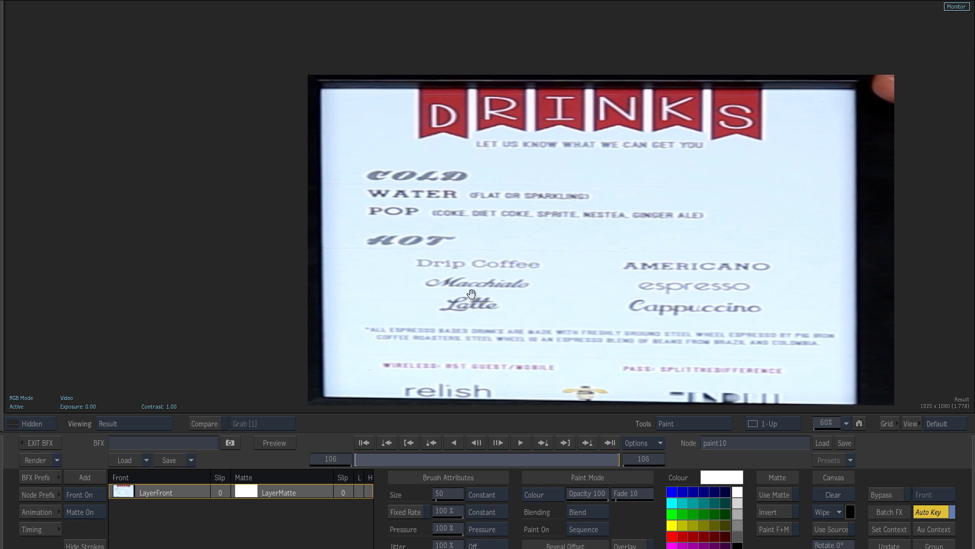
left_click_drag(396, 299, 494, 279)
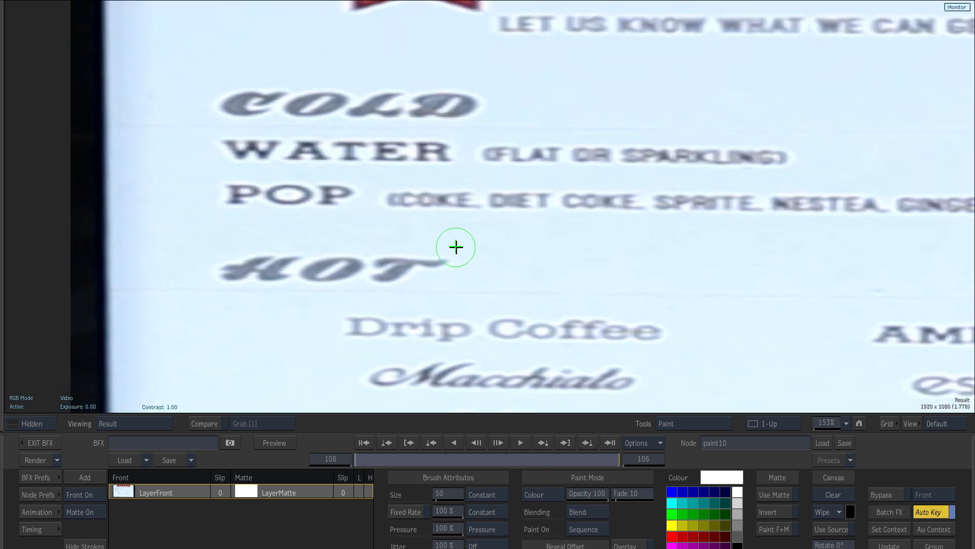
left_click(543, 500)
mouse_move(429, 232)
left_mouse_down()
mouse_move(427, 264)
mouse_move(429, 257)
mouse_move(386, 254)
mouse_move(442, 257)
mouse_move(224, 248)
mouse_move(206, 256)
mouse_move(448, 261)
mouse_move(384, 273)
mouse_move(252, 261)
mouse_move(342, 260)
mouse_move(225, 268)
mouse_move(379, 266)
mouse_move(224, 266)
mouse_move(258, 273)
mouse_move(234, 275)
mouse_move(316, 276)
left_mouse_up()
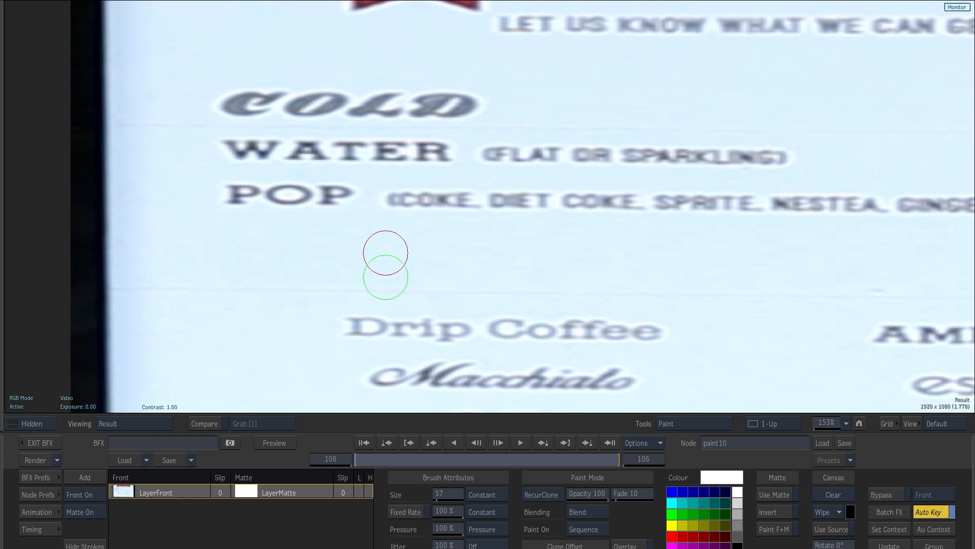
left_click_drag(496, 205, 583, 143)
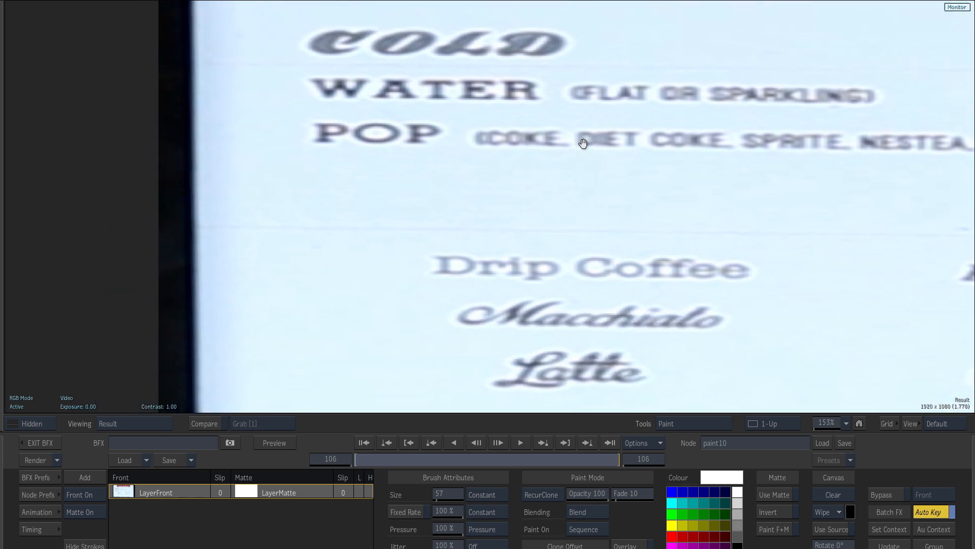
left_click_drag(551, 77, 540, 213)
mouse_move(570, 165)
left_mouse_down()
mouse_move(339, 147)
mouse_move(295, 155)
mouse_move(376, 157)
mouse_move(290, 172)
mouse_move(360, 162)
mouse_move(543, 165)
mouse_move(328, 167)
mouse_move(551, 169)
mouse_move(507, 174)
mouse_move(519, 183)
mouse_move(296, 175)
mouse_move(521, 180)
mouse_move(315, 187)
mouse_move(430, 180)
mouse_move(337, 174)
left_mouse_up()
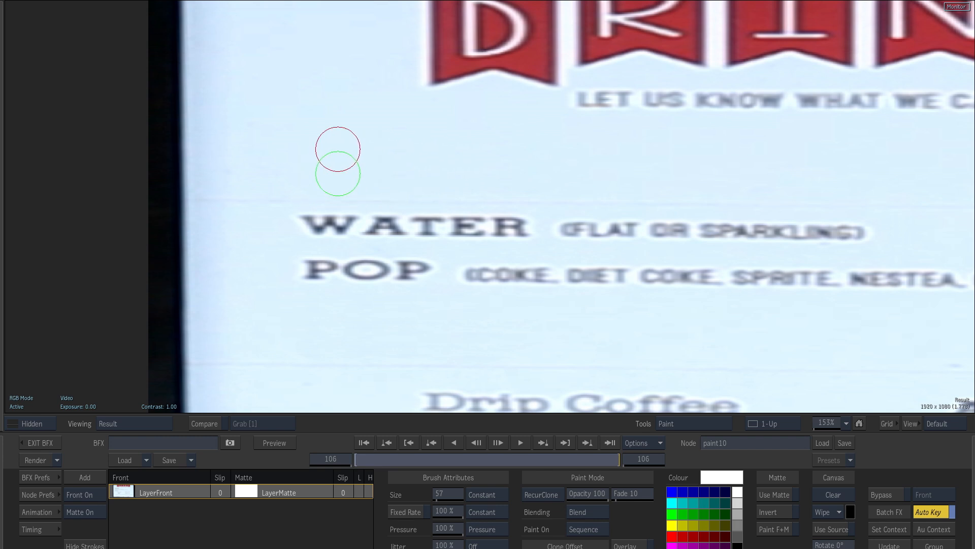
- Try painting out the word Cappuccino with the RecurClone brush at size 56
mouse_move(795, 321)
left_mouse_down()
mouse_move(718, 250)
mouse_move(528, 280)
mouse_move(609, 280)
left_mouse_up()
mouse_move(823, 292)
left_mouse_down()
mouse_move(692, 275)
mouse_move(686, 259)
left_mouse_up()
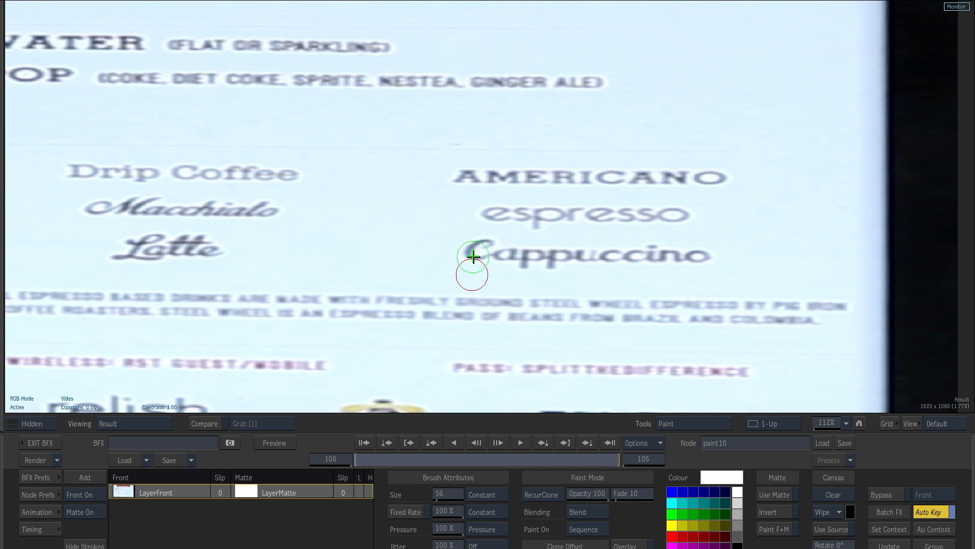
mouse_move(473, 257)
left_mouse_down()
mouse_move(525, 277)
mouse_move(614, 275)
mouse_move(680, 269)
mouse_move(668, 262)
mouse_move(719, 251)
left_mouse_up()
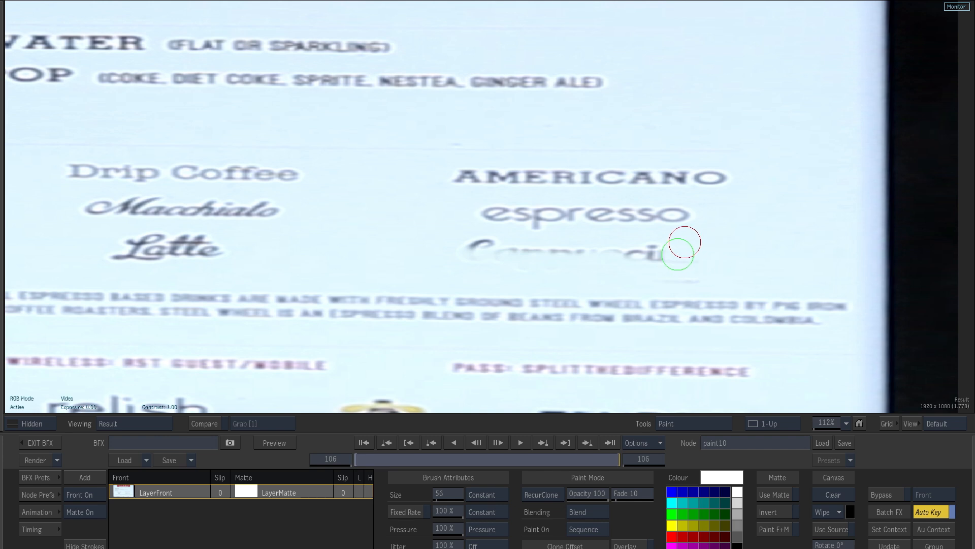
mouse_move(469, 257)
left_mouse_down()
mouse_move(541, 265)
mouse_move(476, 253)
mouse_move(476, 242)
mouse_move(470, 248)
mouse_move(555, 255)
mouse_move(596, 252)
mouse_move(536, 249)
mouse_move(647, 251)
mouse_move(707, 275)
left_mouse_up()
scroll(685, 244, "down", 2)
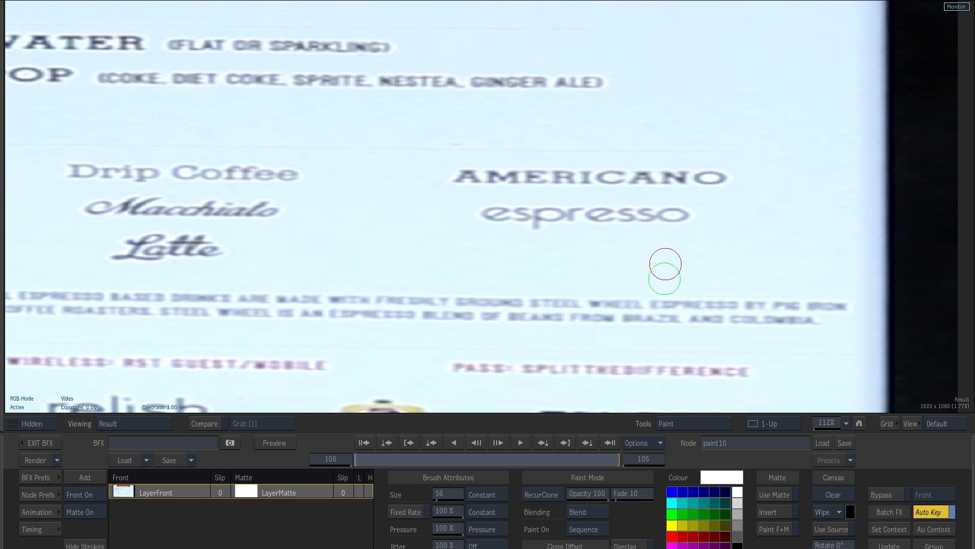
scroll(406, 274, "down", 2)
left_click_drag(400, 288, 467, 305)
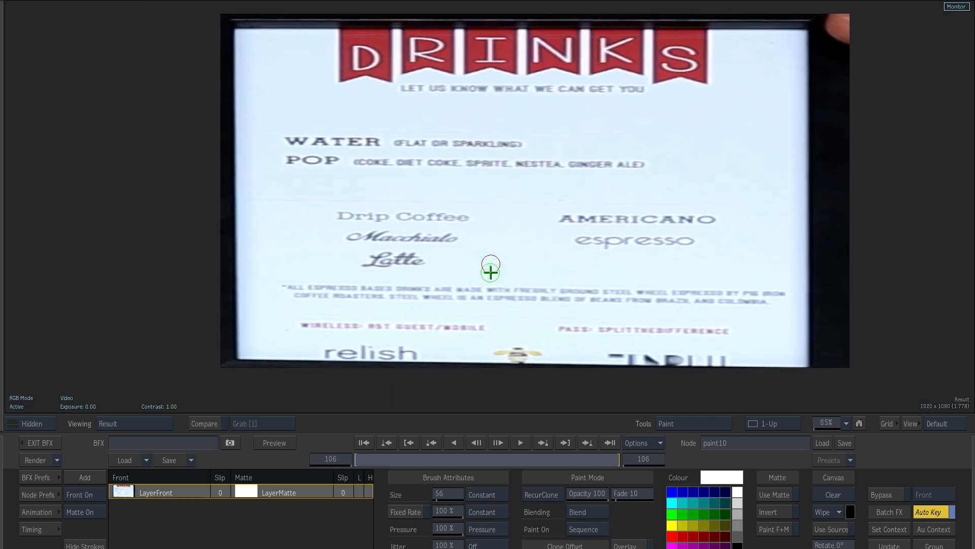
- At frame 67, bring back the original Cappuccino text with a large Reveal brush
left_click_drag(605, 459, 521, 458)
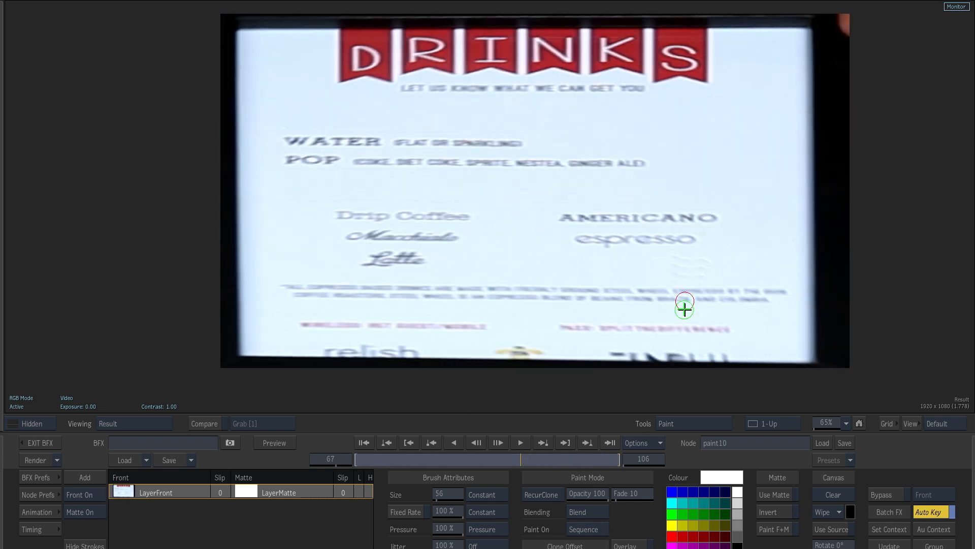
left_click(536, 500)
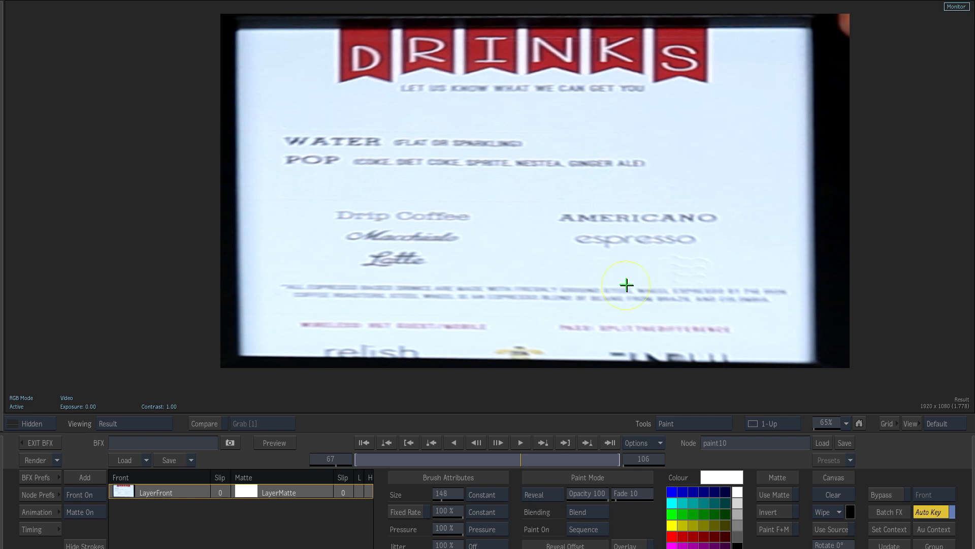
mouse_move(711, 263)
left_mouse_down()
mouse_move(647, 240)
mouse_move(677, 288)
mouse_move(502, 255)
left_mouse_up()
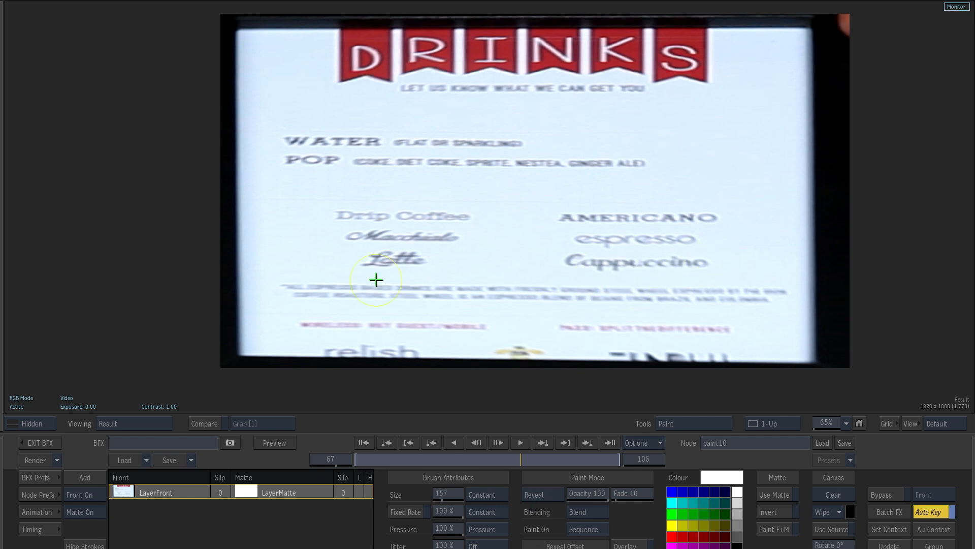
- Compare the source with the painted result and scrub the sequence to check the areas where the headings were removed
key("F1")
key("F4")
left_click_drag(517, 460, 415, 456)
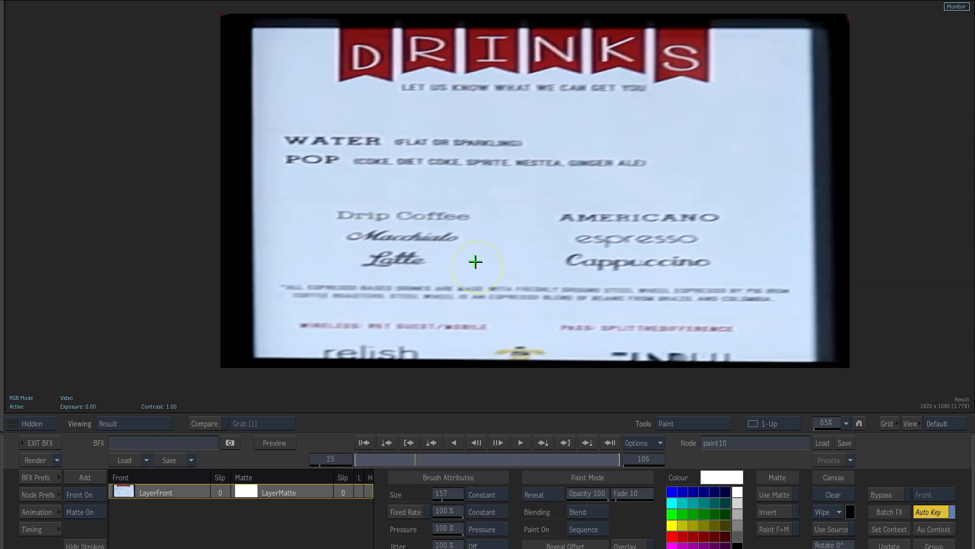
left_click_drag(424, 461, 592, 456)
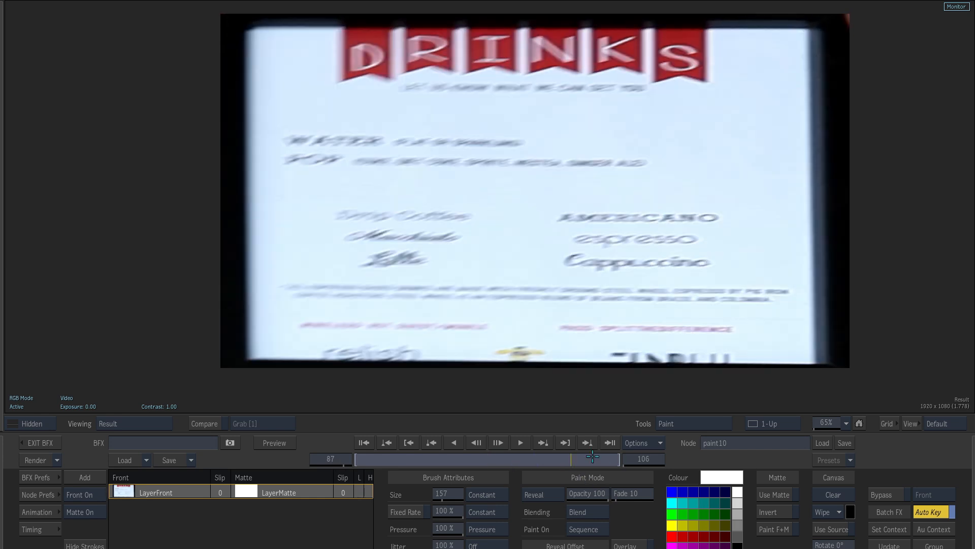
left_click(367, 443)
left_click_drag(367, 460, 385, 459)
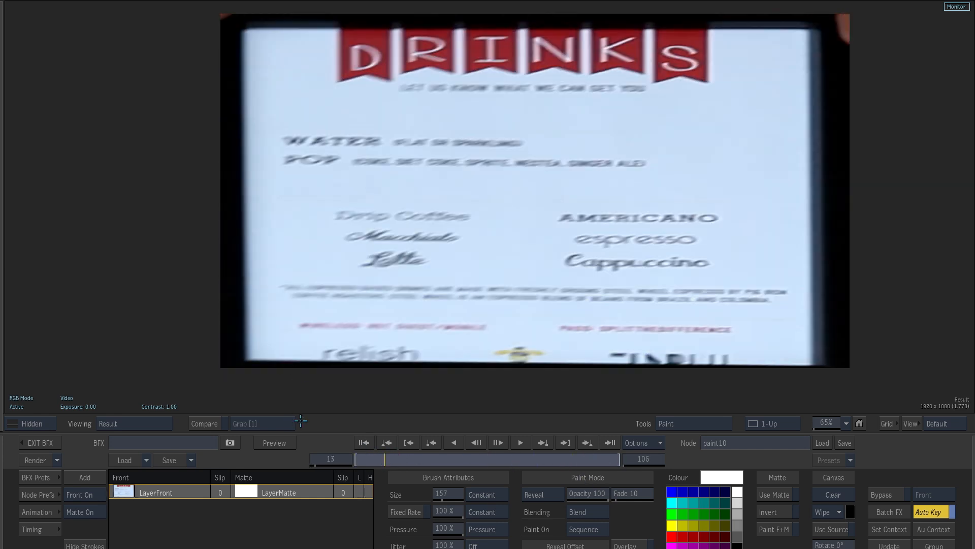
- Duplicate the stabilizing Action after the Paint node with the source clip as its background, and open the copy's image media
mouse_move(2, 522)
left_click_drag(636, 324, 621, 325)
left_click_drag(458, 245, 605, 274)
double_click(605, 264)
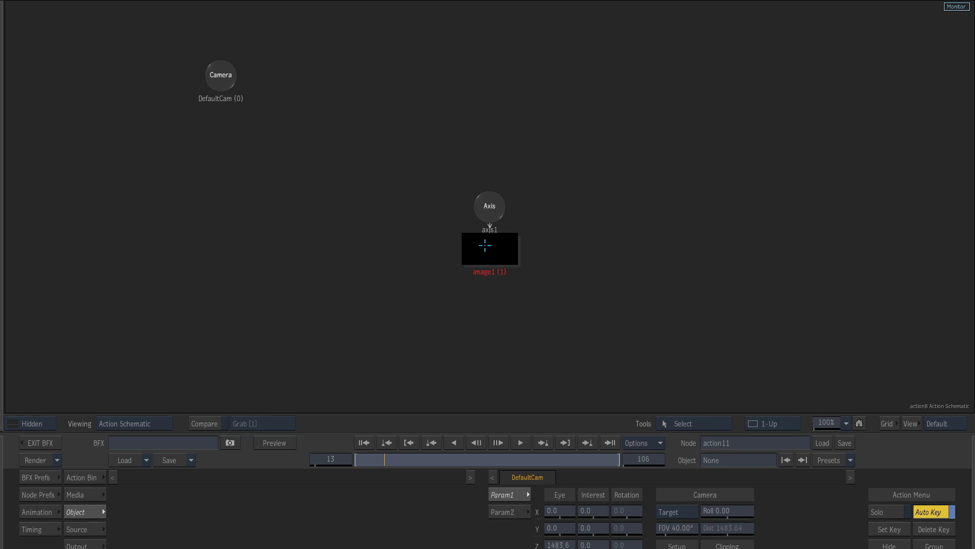
left_click_drag(487, 240, 493, 257)
double_click(488, 262)
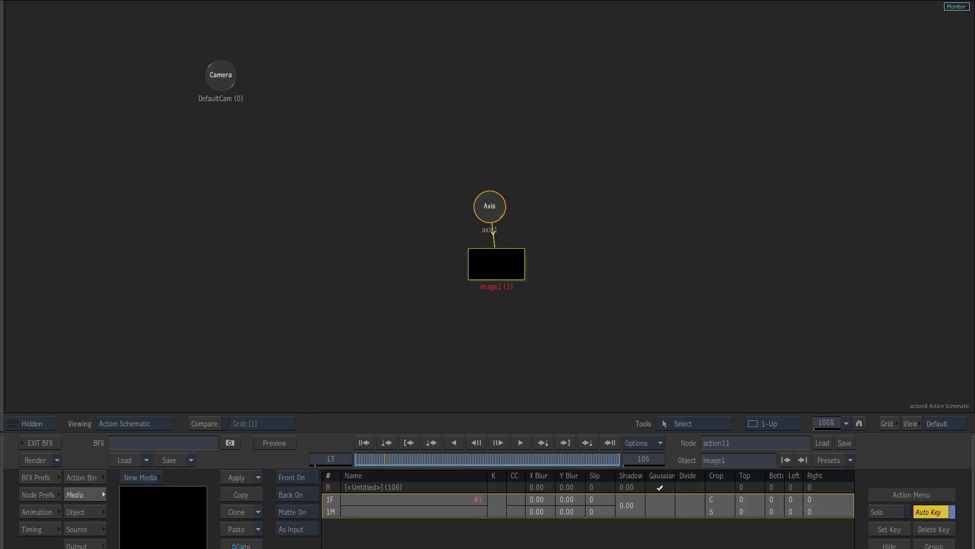
- Connect the Paint output to the copied Action's front media input and view that Action's output
mouse_move(2, 520)
mouse_move(535, 328)
left_mouse_down()
mouse_move(442, 327)
mouse_move(473, 342)
mouse_move(458, 338)
mouse_move(458, 350)
mouse_move(428, 289)
mouse_move(400, 324)
left_mouse_up()
left_click(469, 327)
double_click(391, 315)
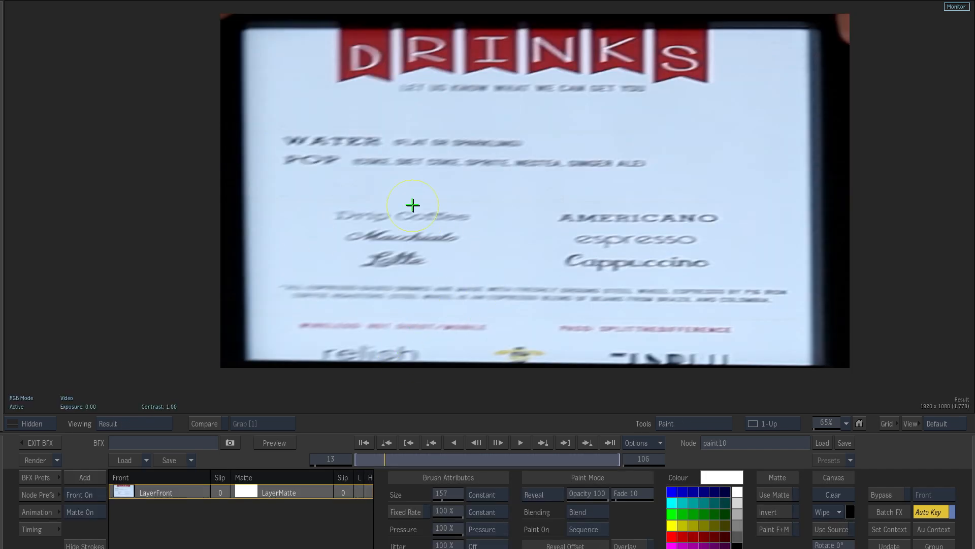
key("Escape")
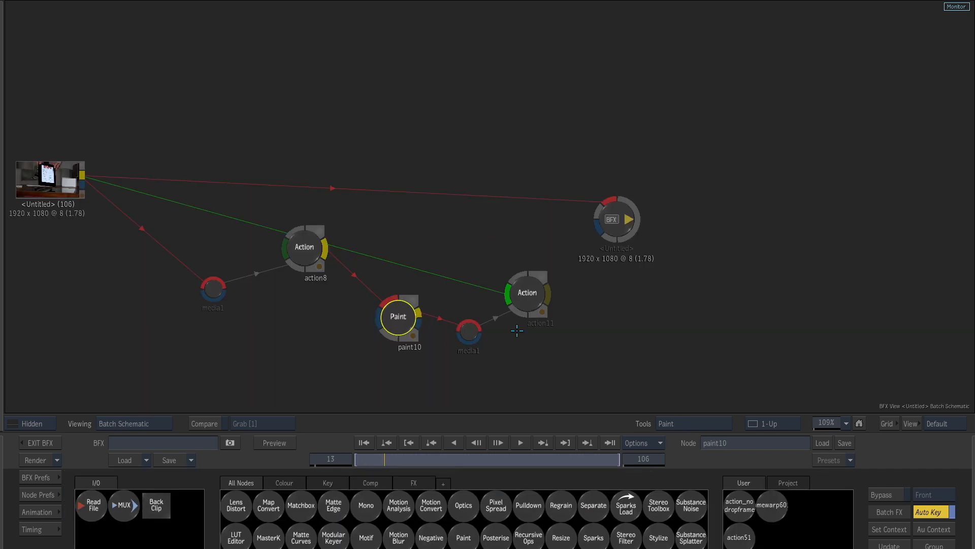
mouse_move(513, 285)
left_mouse_down()
mouse_move(475, 269)
mouse_move(492, 261)
left_mouse_up()
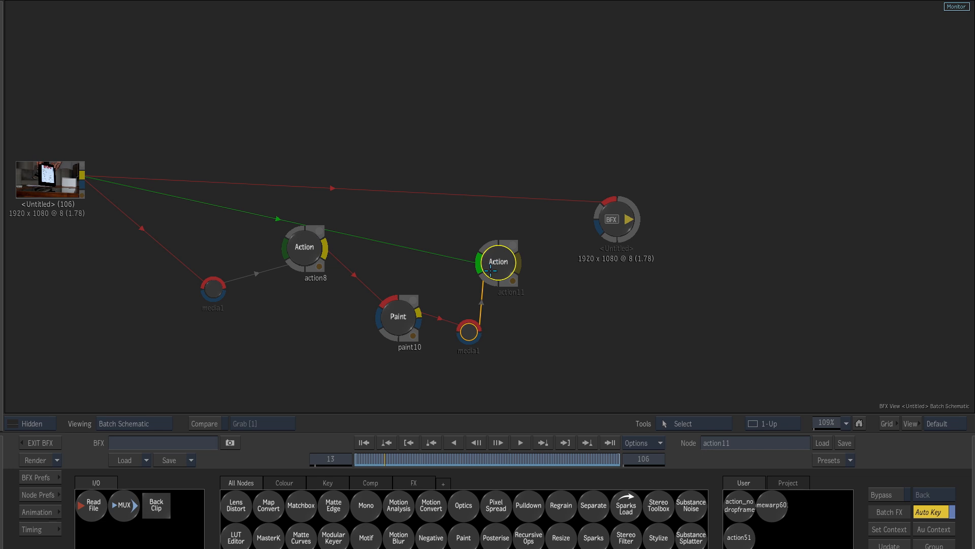
double_click(492, 271)
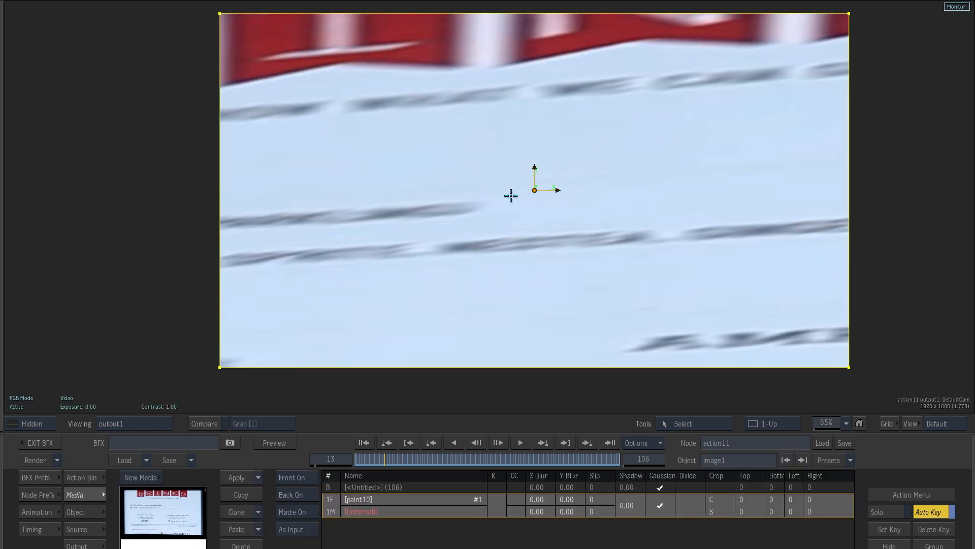
- In the copied Action, transfer the image's tracked UV points to its vertices and map the full painted menu back into the frame
mouse_move(1, 508)
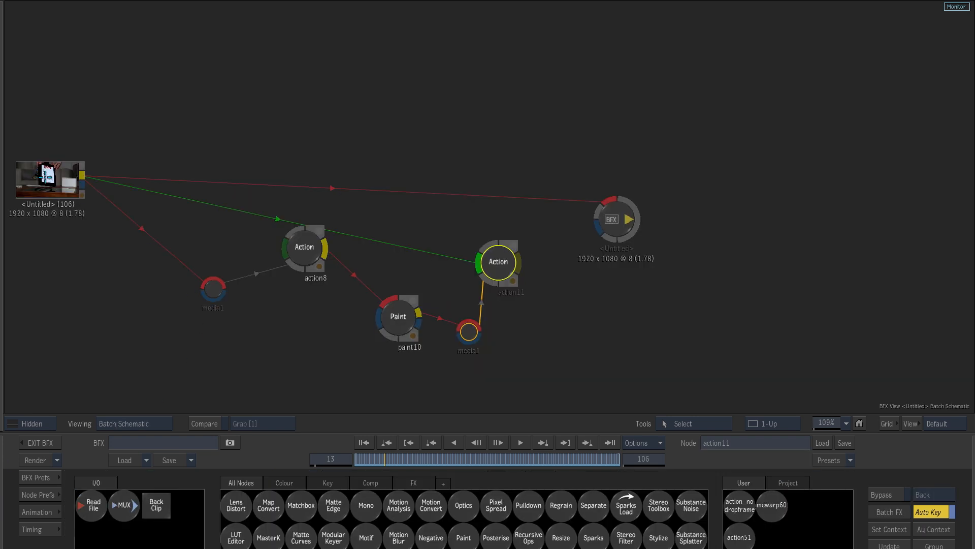
left_click_drag(304, 247, 271, 261)
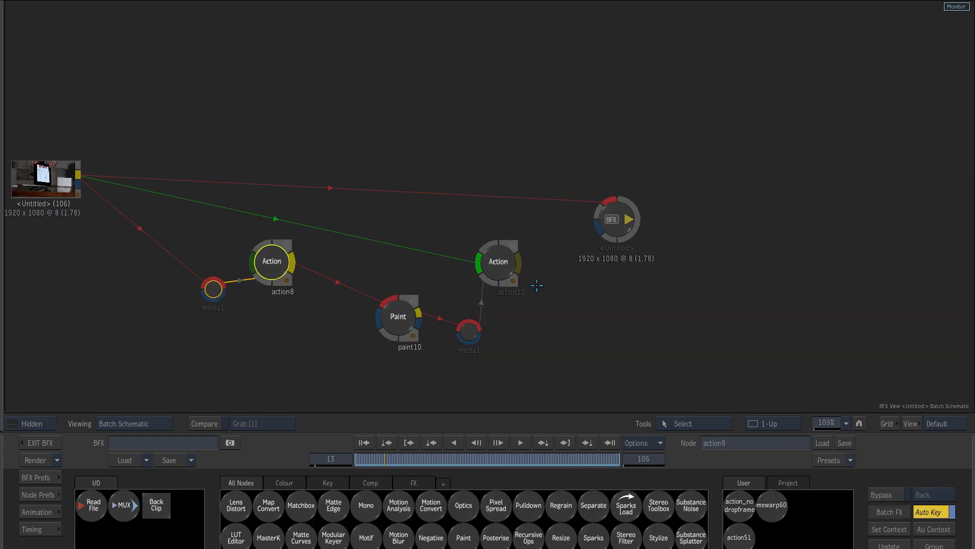
double_click(495, 261)
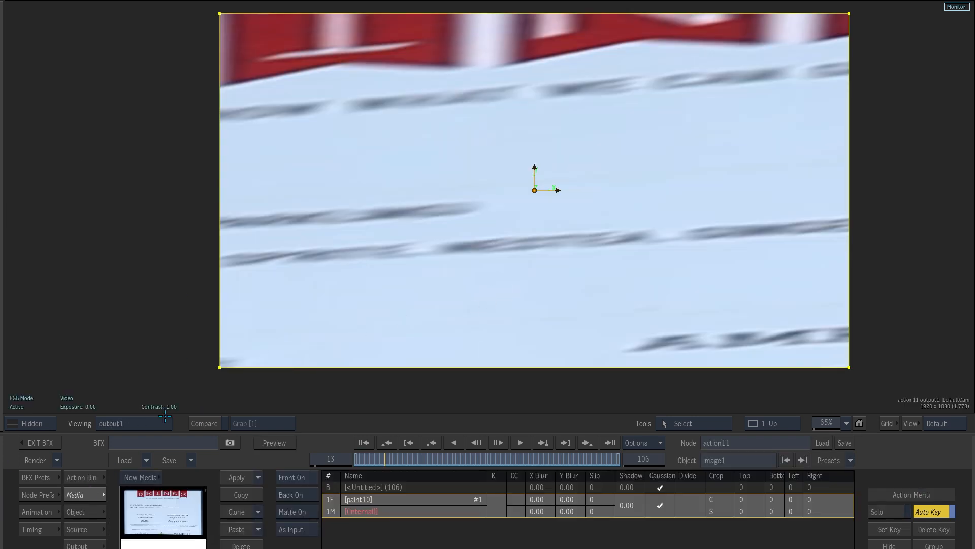
key("Escape")
double_click(497, 265)
key("Escape")
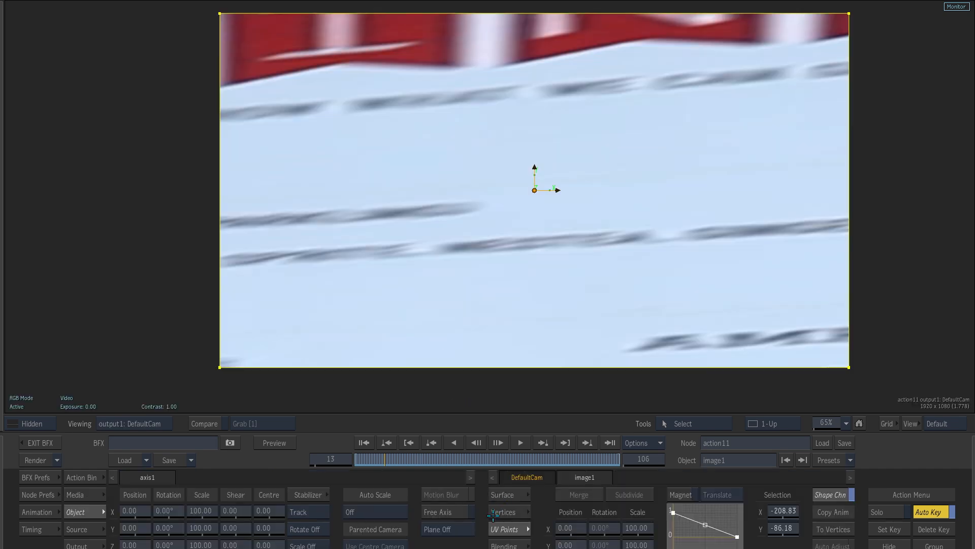
left_click(821, 529)
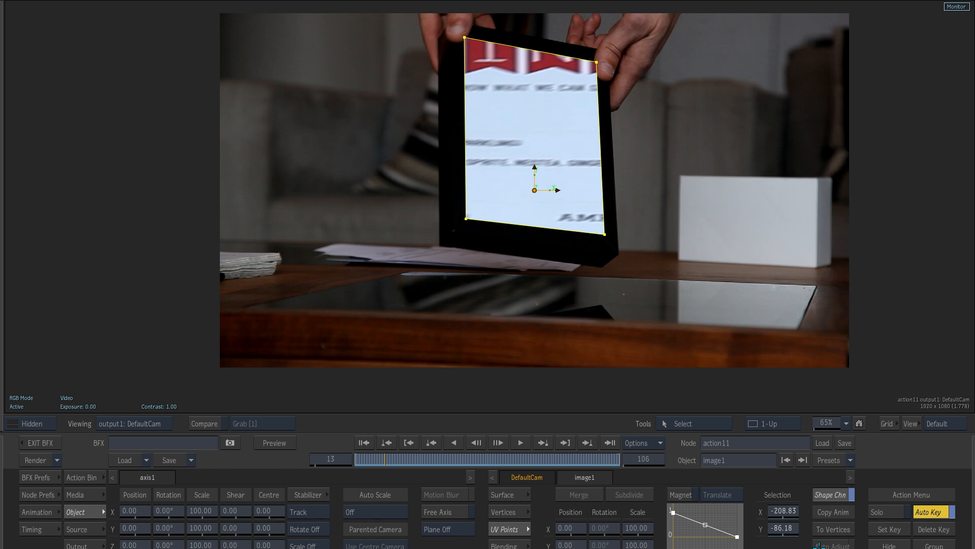
- Scrub the composite from the first frame, in close and wide views, to check how the cleaned menu follows the moving frame
left_click(358, 443)
left_click_drag(359, 461, 468, 453)
left_click_drag(482, 235, 542, 290)
left_click_drag(448, 456, 498, 454)
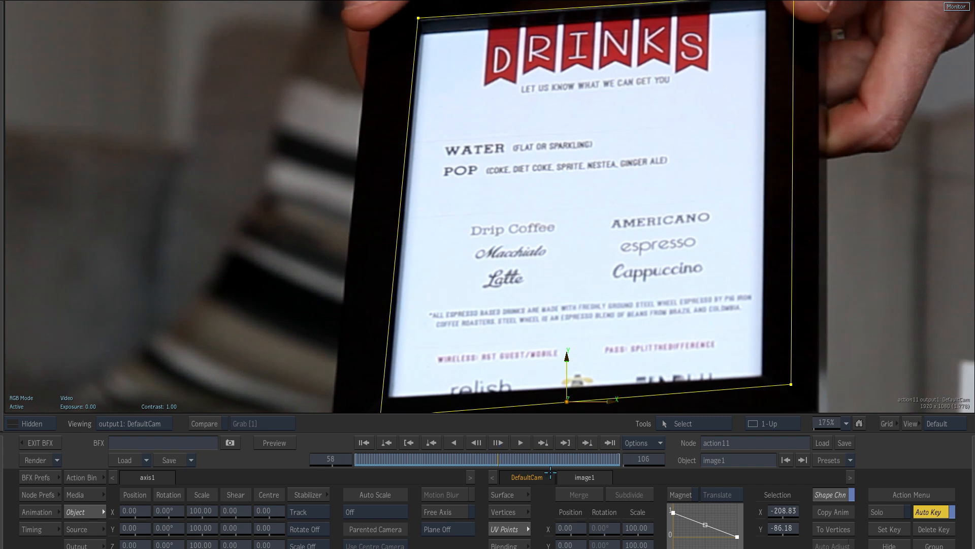
left_click_drag(502, 459, 587, 446)
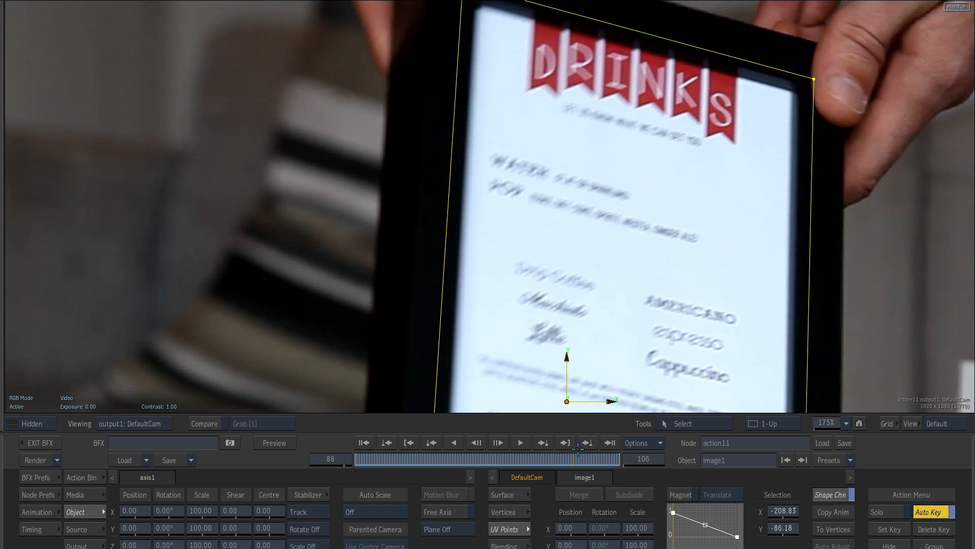
left_click(361, 443)
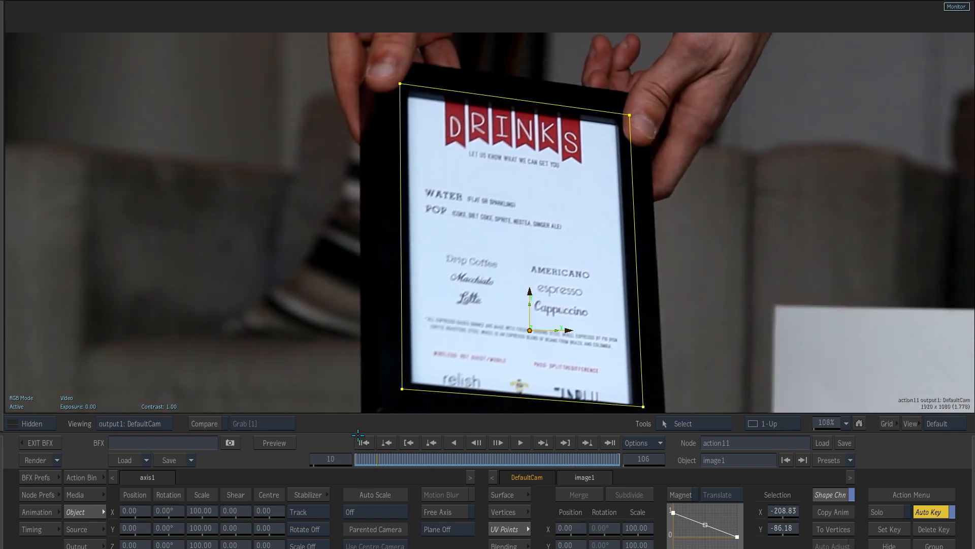
left_click(363, 442)
left_click_drag(380, 459, 576, 457)
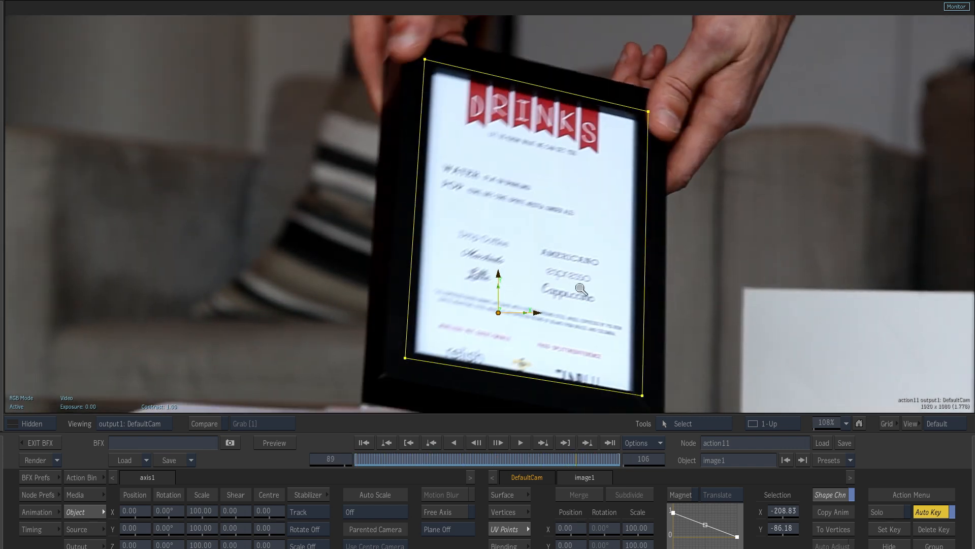
left_click_drag(580, 288, 542, 335)
left_click_drag(542, 335, 533, 310)
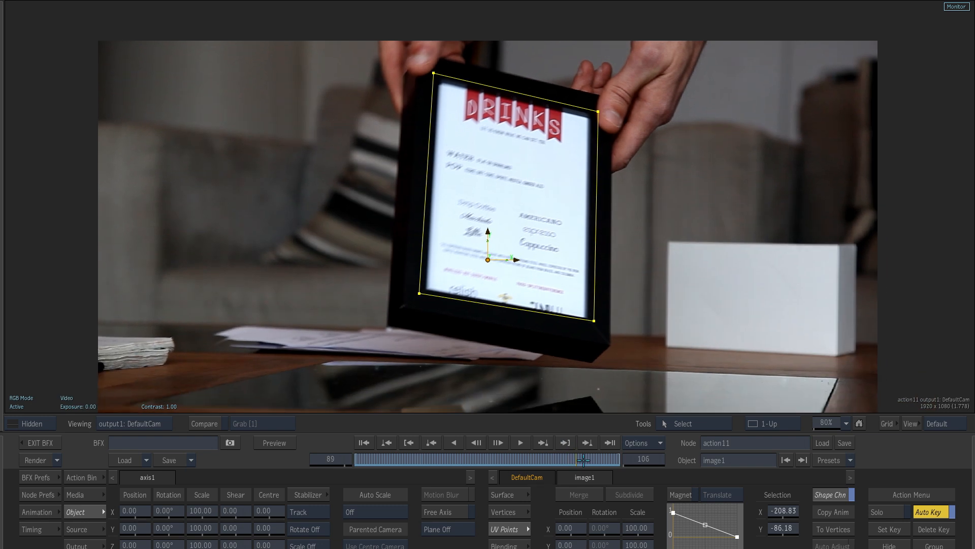